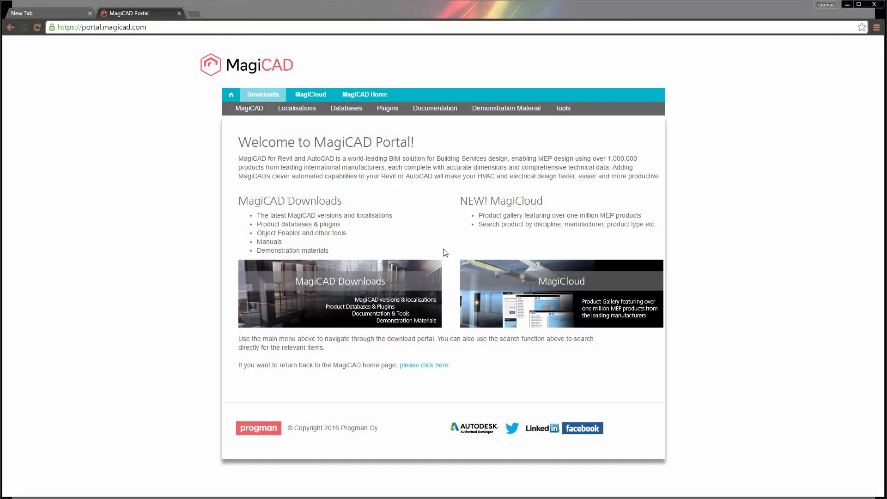
- Open the Tools downloads category in the MagiCAD Portal
click(563, 109)
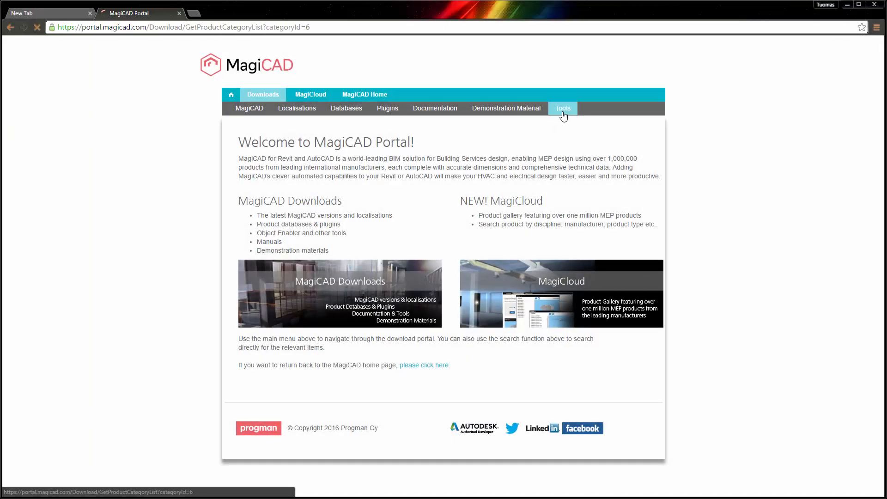
- Search the portal's tools list for 'server utilities'
click(384, 192)
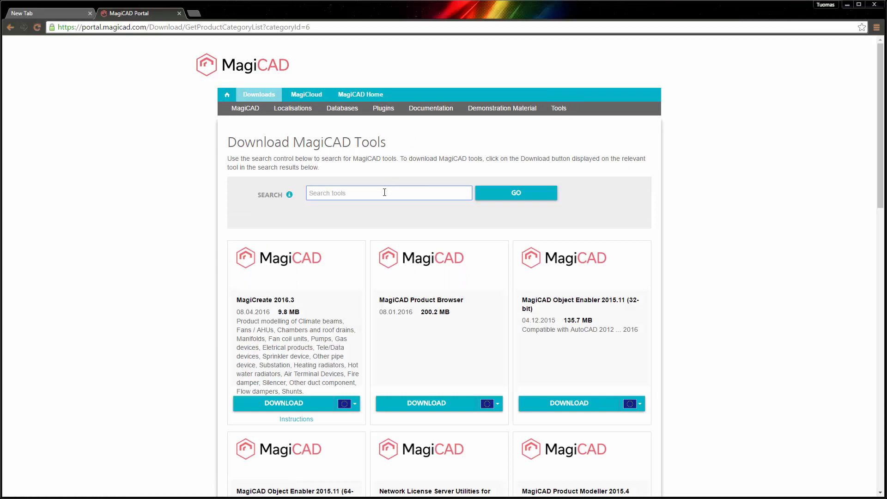
text(server utilities)
click(510, 193)
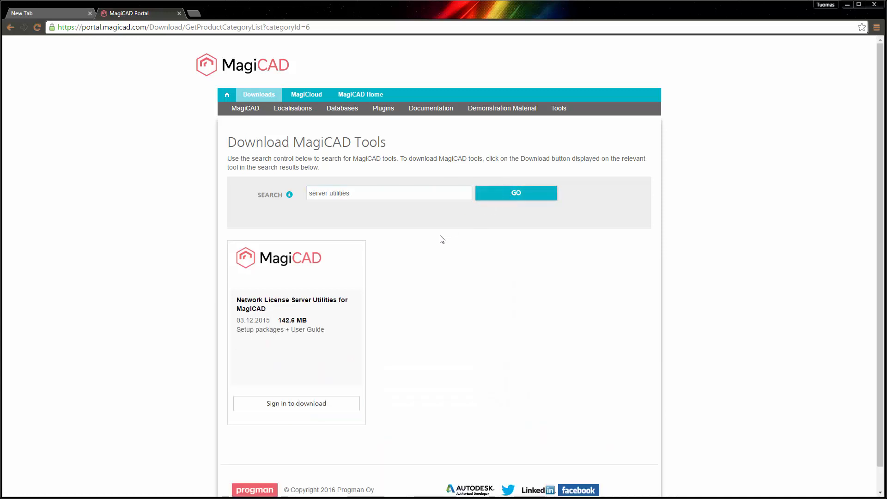
- Sign in to download the package using the pasted MagiCAD activation ID
click(298, 404)
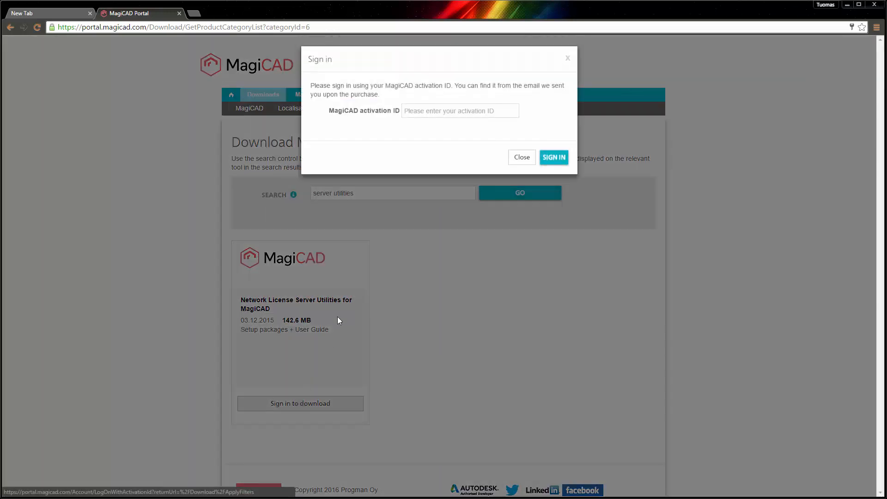
click(430, 115)
key(ctrl+v)
click(554, 161)
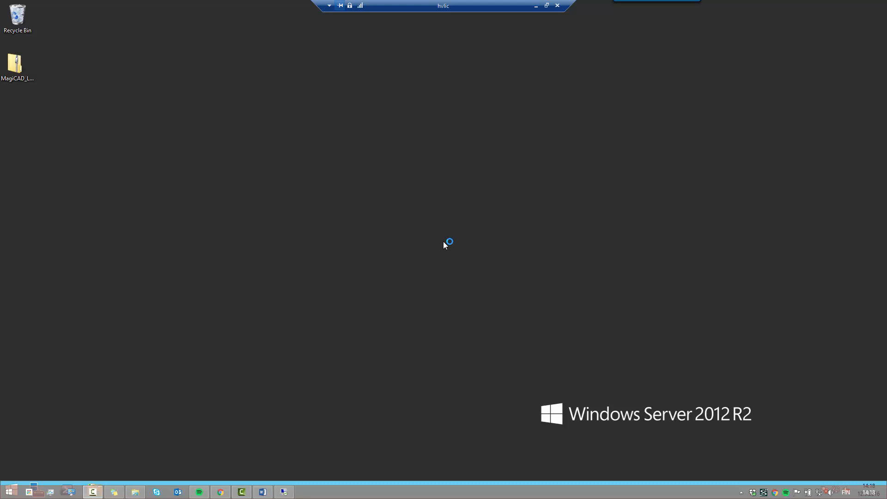
- Extract the downloaded zip into a MagiCAD_License_Server_Utilities_2015.11 folder on the desktop
right_click(19, 59)
click(56, 77)
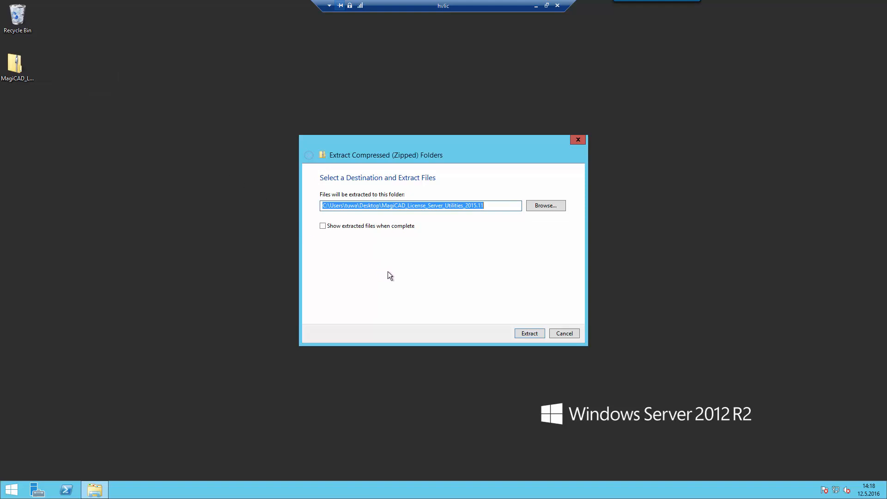
click(531, 332)
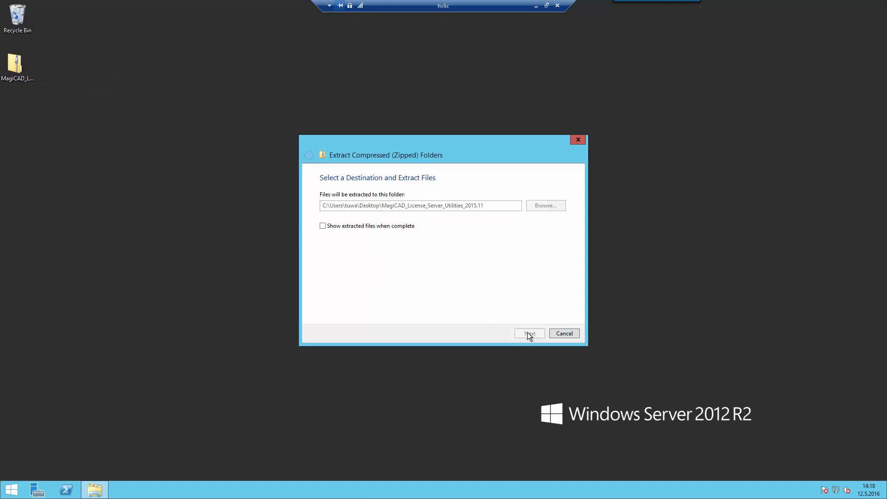
right_click(14, 491)
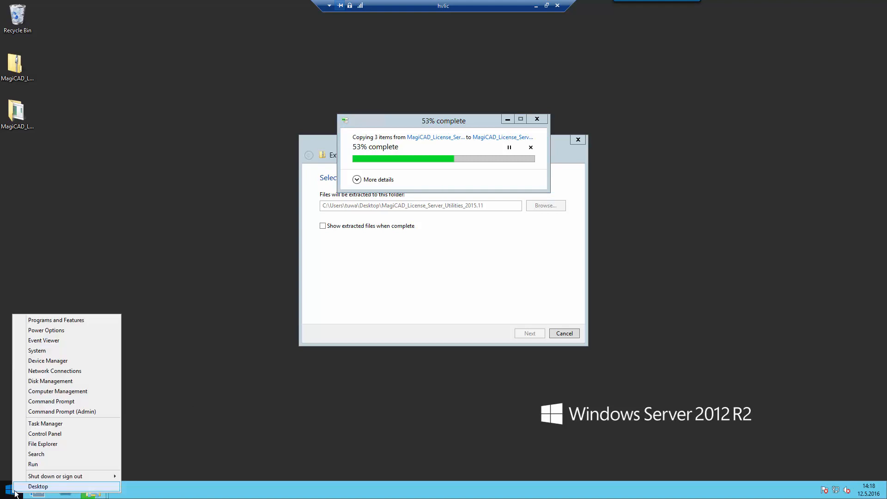
- Confirm on the System page that Windows Server 2012 R2 is 64-bit, then close it
click(51, 351)
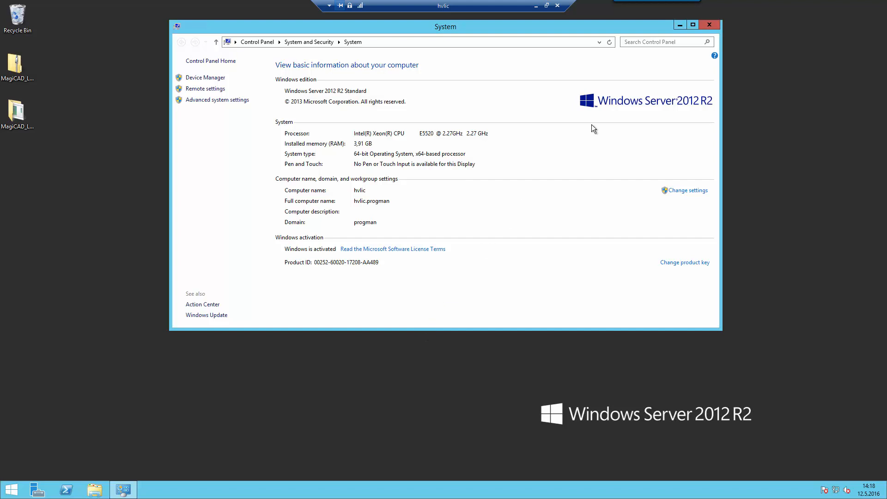
click(710, 26)
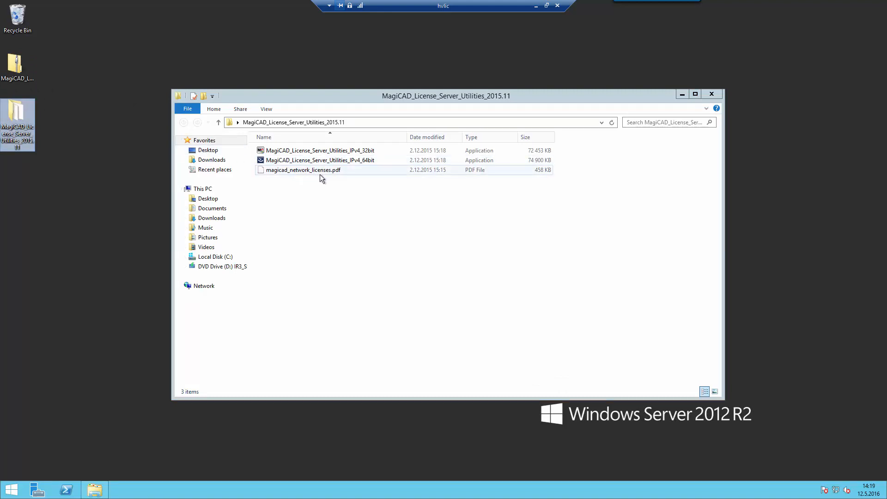
- Install the IPv4_64bit license server utilities and open the new MagiCAD License Server Utilities folder
double_click(340, 160)
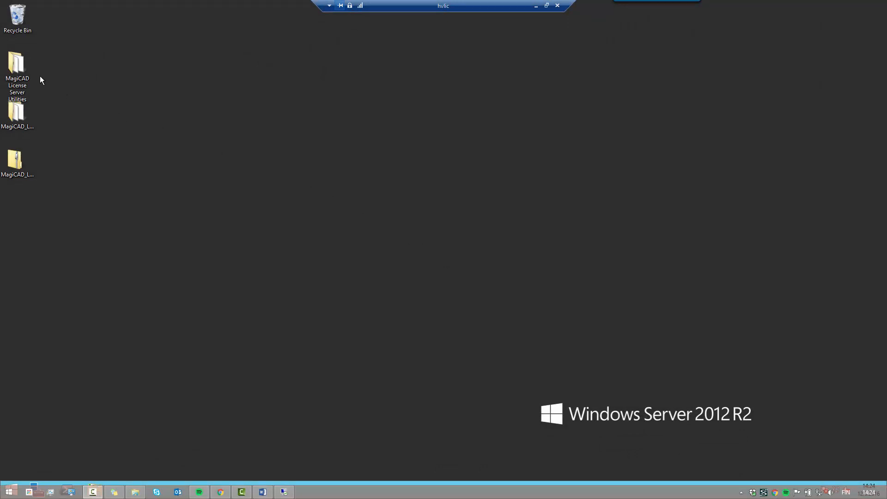
double_click(21, 60)
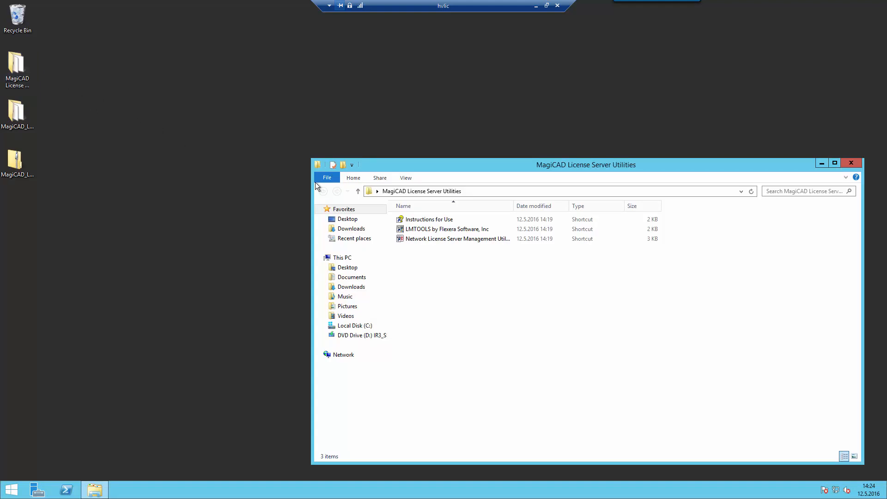
- Browse Local Disk (C:) > Program Files to the MagiCAD License Server Utilities folder
click(355, 325)
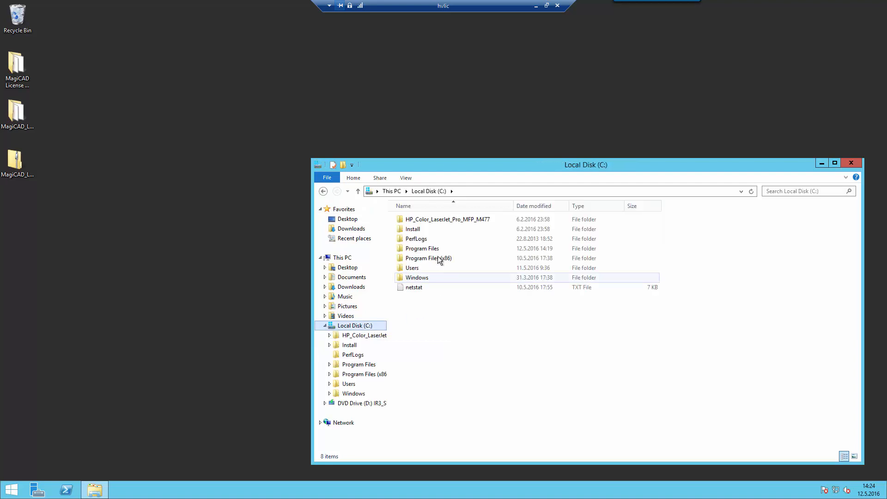
double_click(428, 248)
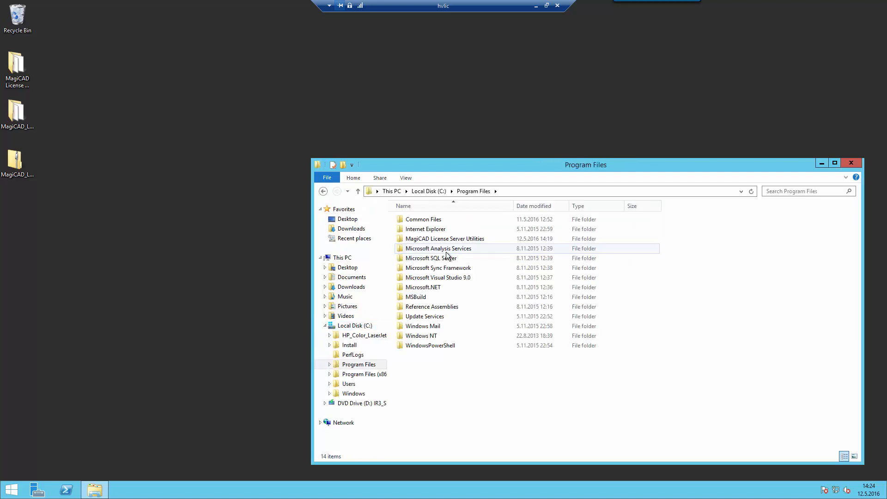
double_click(470, 239)
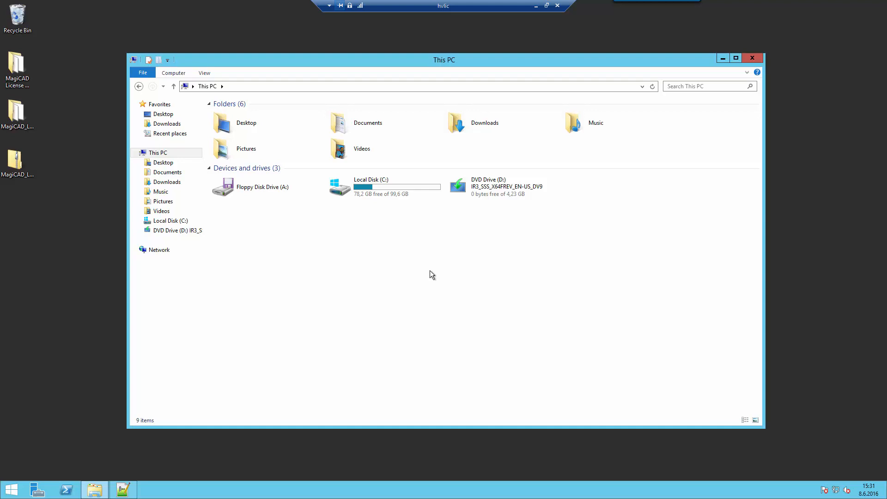
- Open magicad.lic from C:\Program Files\MagiCAD License Server Utilities in Notepad++
double_click(404, 195)
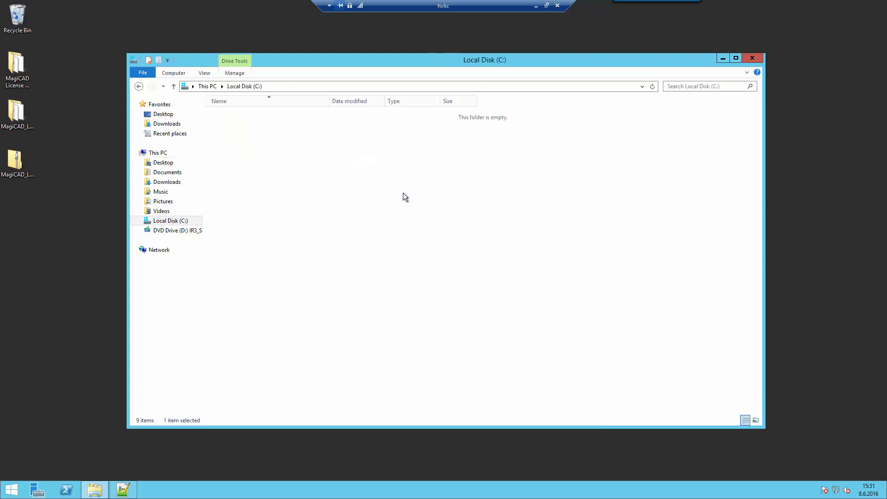
double_click(249, 142)
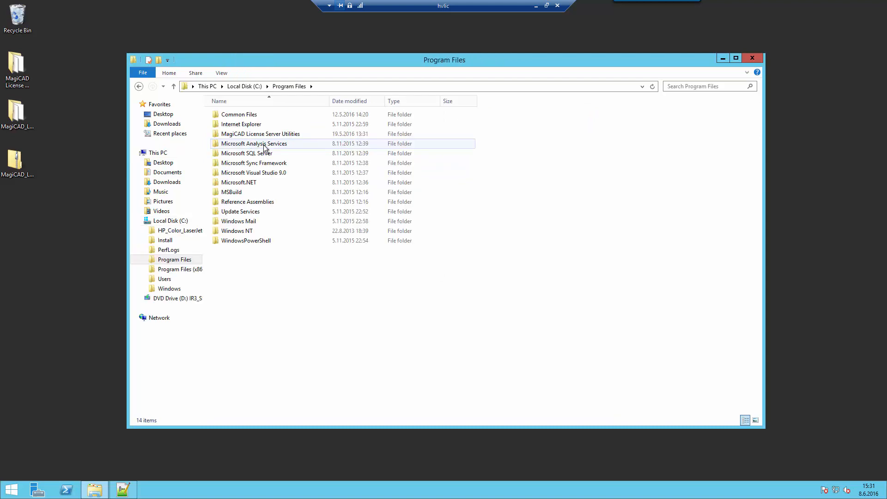
click(287, 135)
double_click(287, 135)
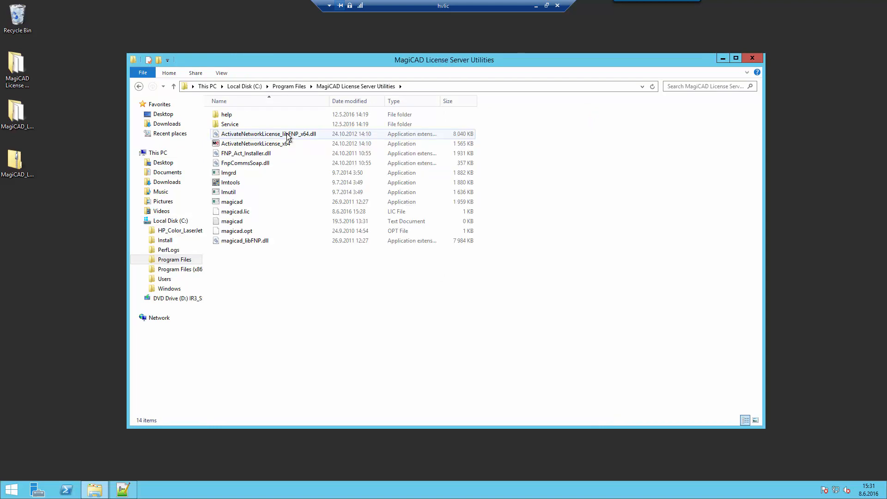
click(243, 212)
right_click(244, 212)
click(301, 229)
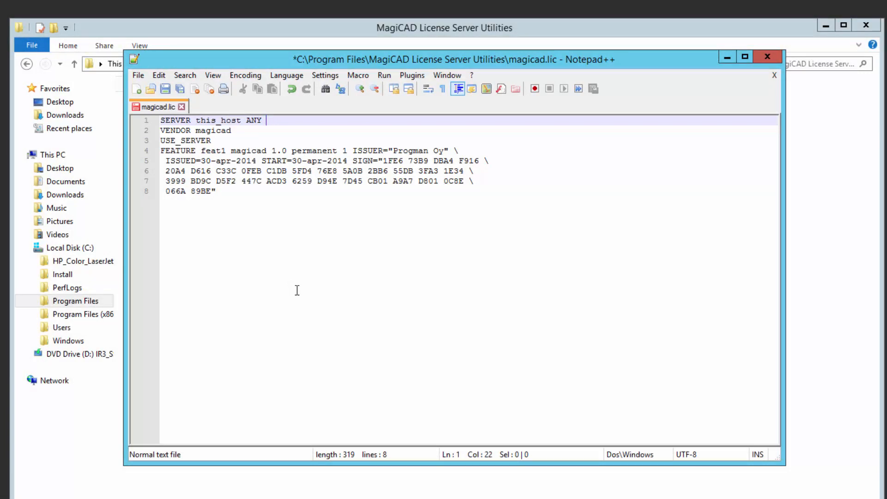
- Add port 27001 to the SERVER line and port=1234 to VENDOR, save as administrator, close Notepad++
text(27001)
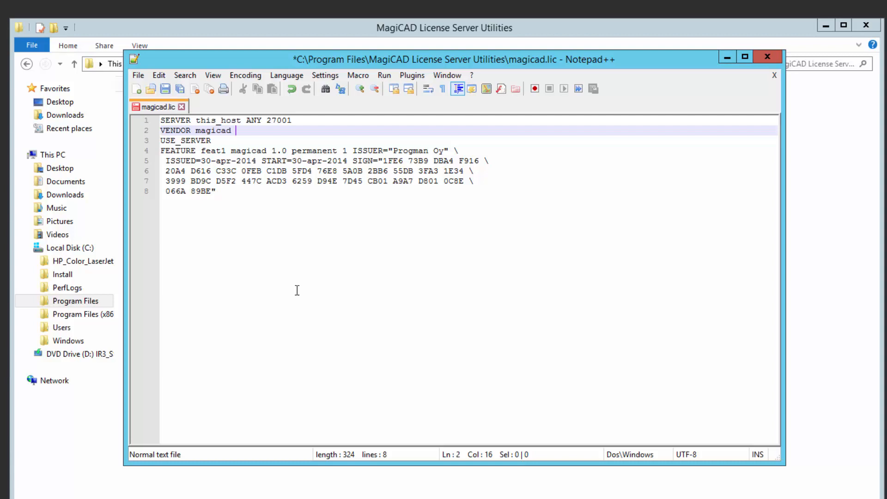
text(port=1234)
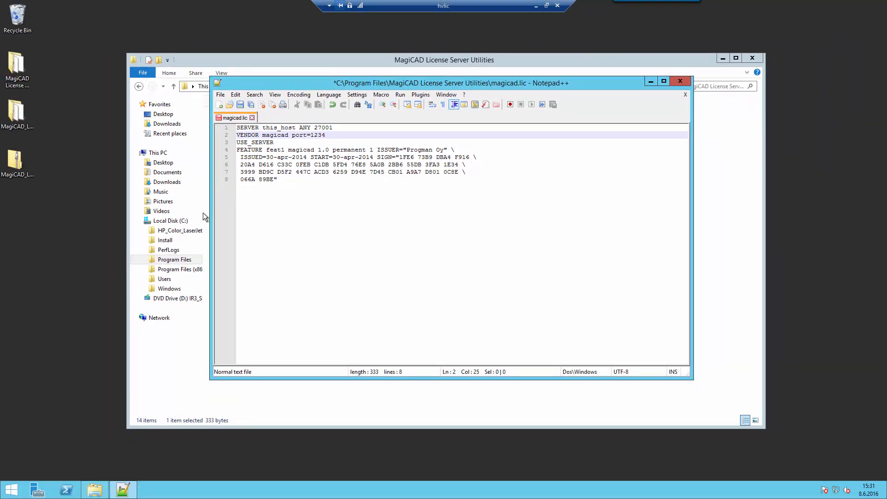
click(240, 106)
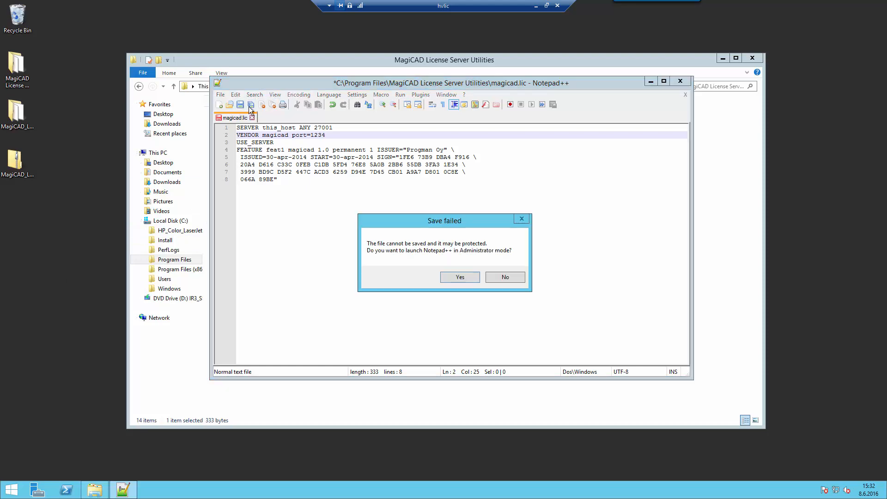
click(460, 277)
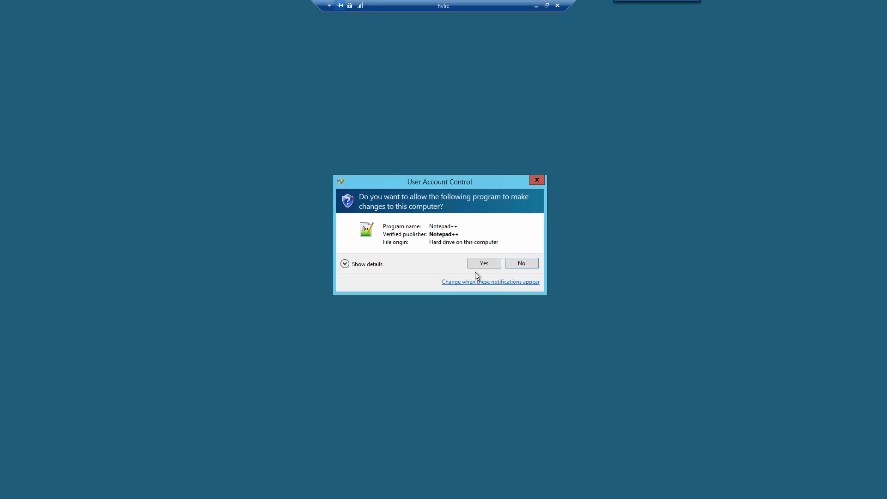
click(481, 265)
click(670, 81)
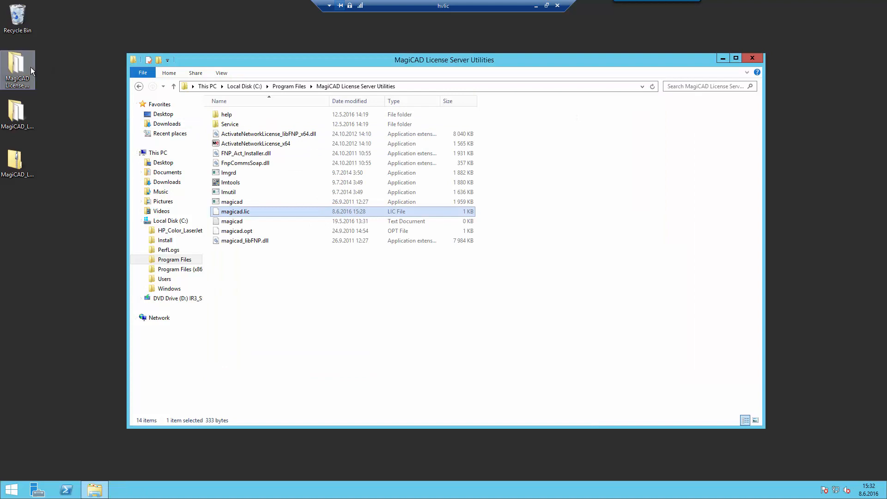
- Launch LMTOOLS as administrator from the MagiCAD License Server Utilities desktop folder
click(13, 63)
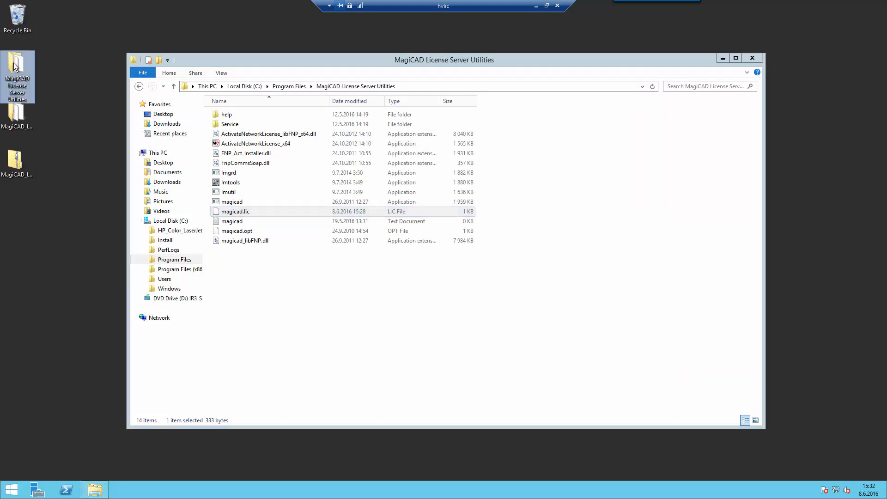
double_click(13, 63)
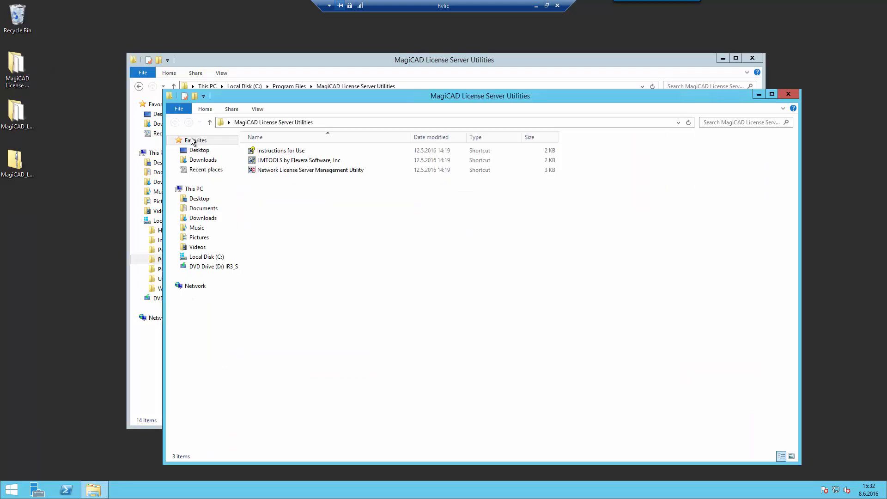
double_click(298, 162)
click(484, 263)
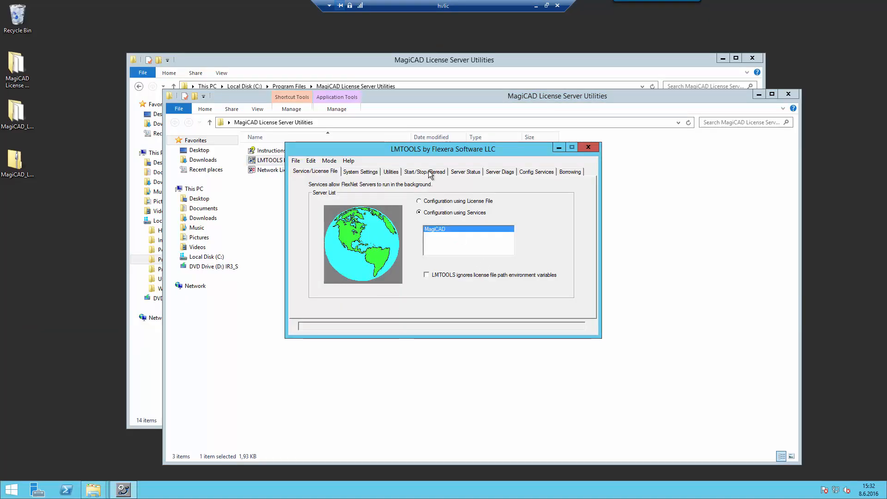
- Stop and restart the MagiCAD license server on the Start/Stop/Reread page
click(429, 173)
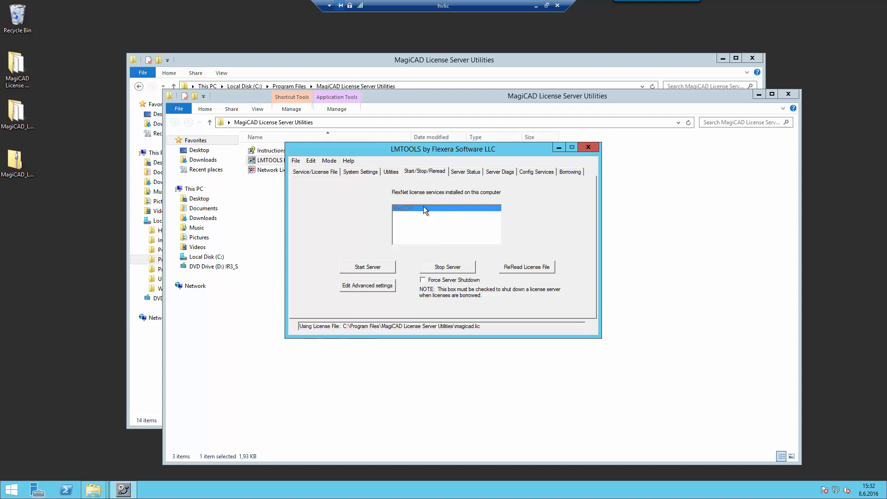
click(446, 268)
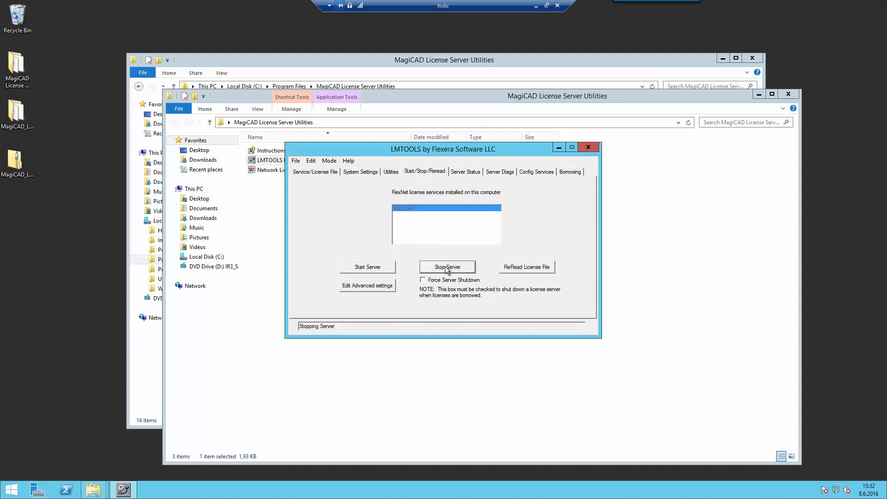
click(368, 267)
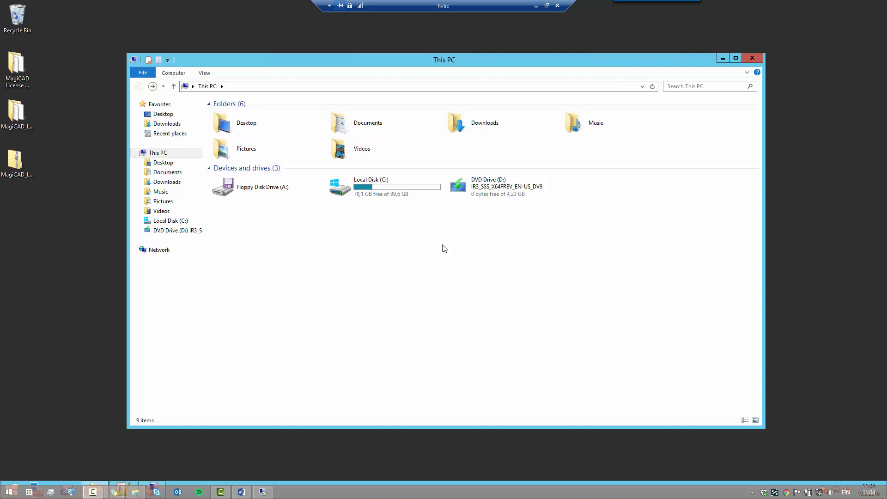
- Open ProductDataService.exe.config from the install folder's Service subfolder in Notepad++
double_click(376, 195)
double_click(256, 142)
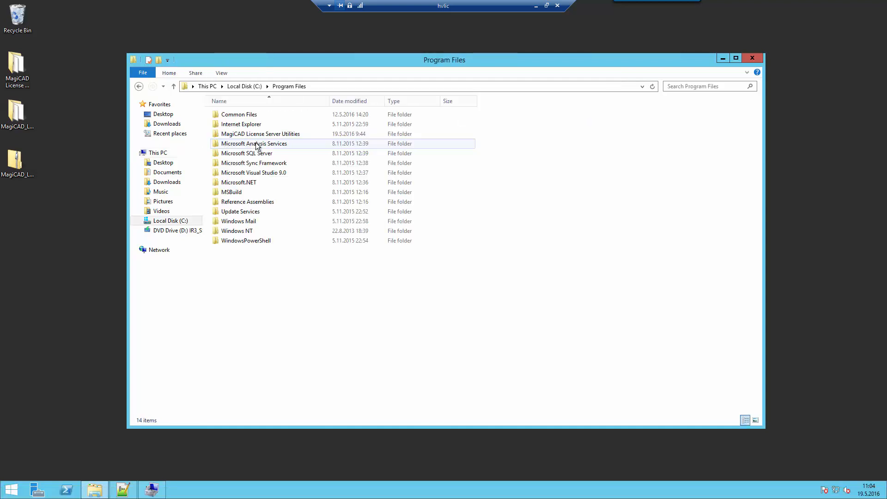
double_click(283, 135)
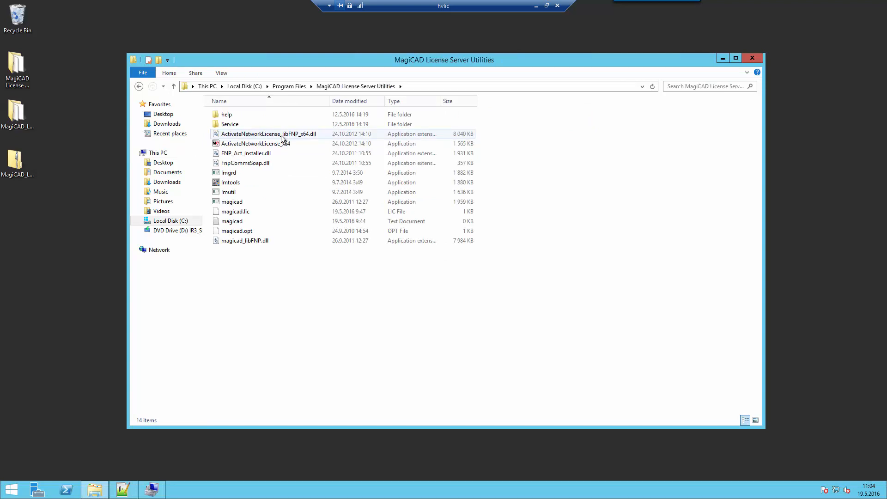
double_click(290, 124)
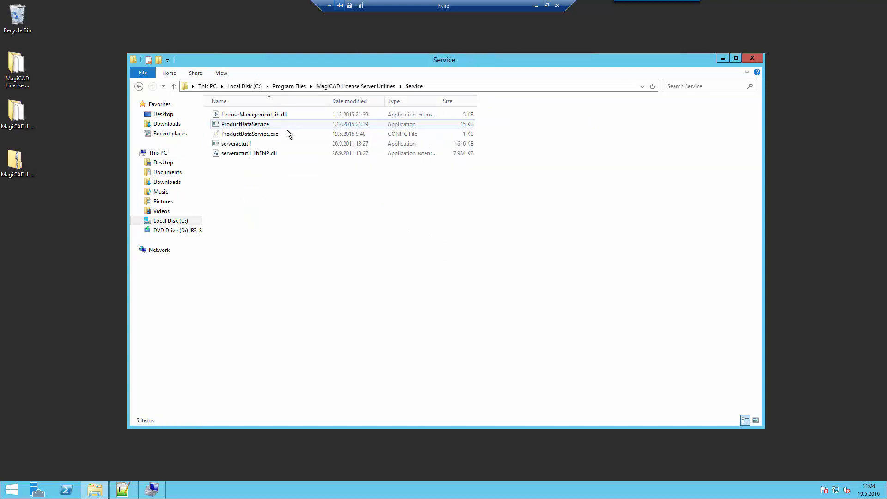
click(288, 133)
right_click(285, 134)
click(322, 152)
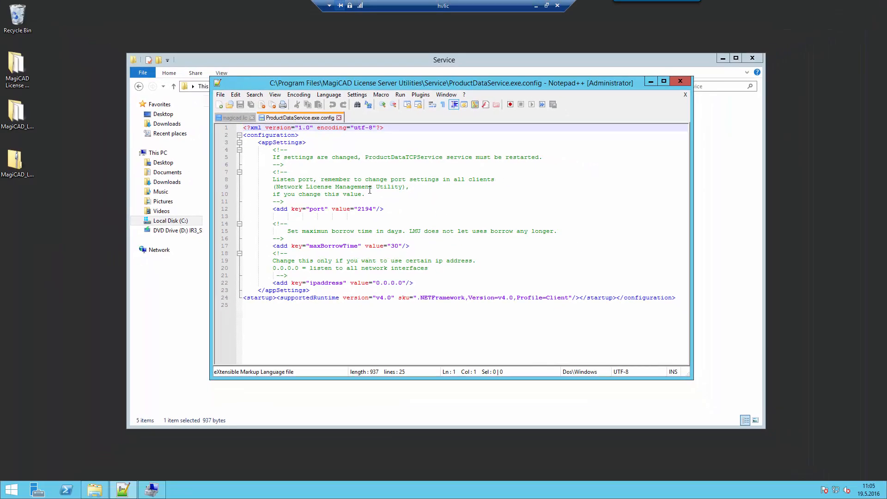
- Close Notepad++ and list the Windows services in Computer Management
click(687, 83)
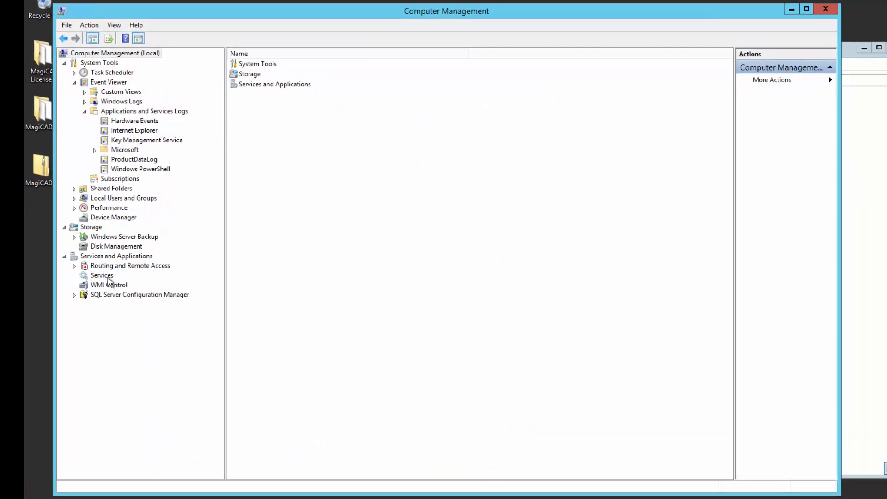
click(108, 277)
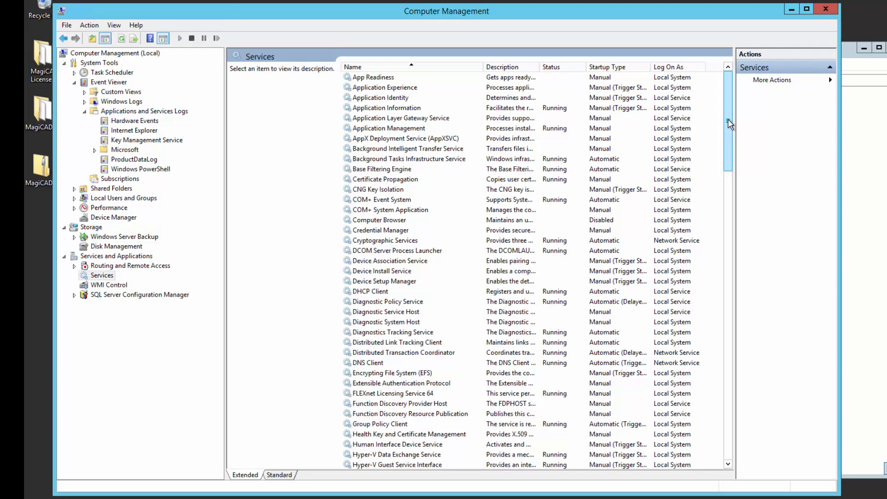
drag(728, 124, 729, 220)
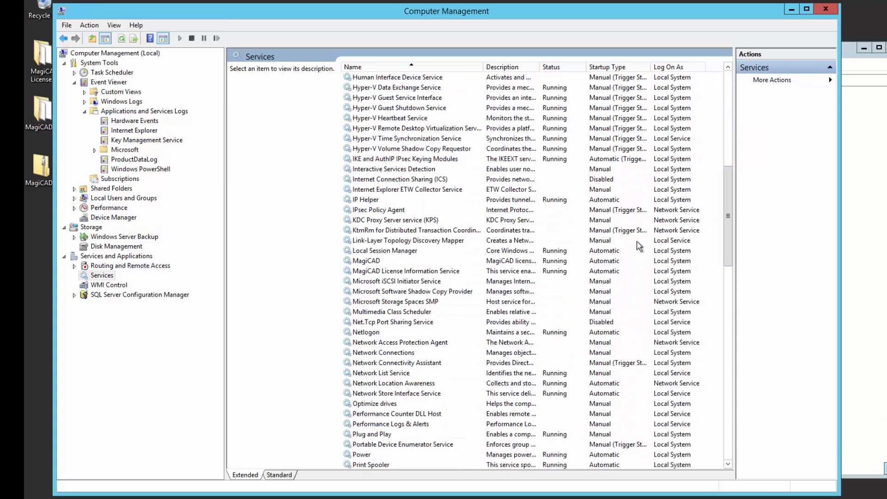
- Restart the MagiCAD License Information Service, then show the Event Viewer overview
right_click(429, 274)
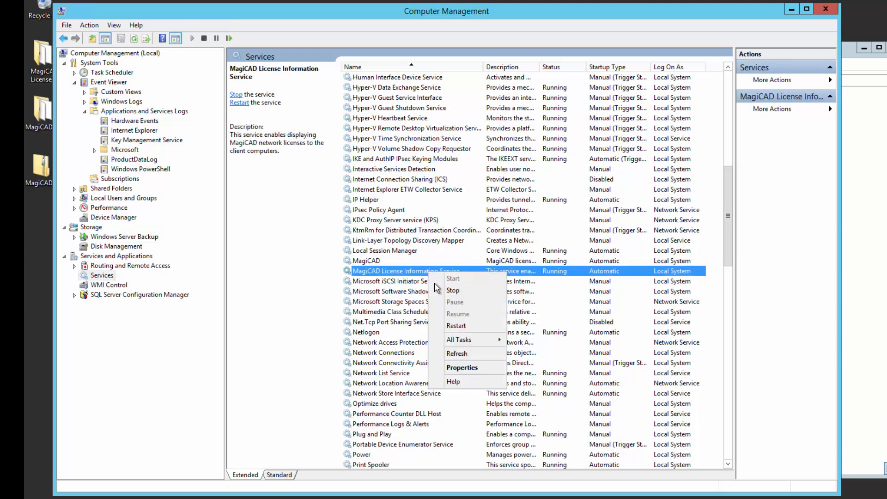
click(464, 326)
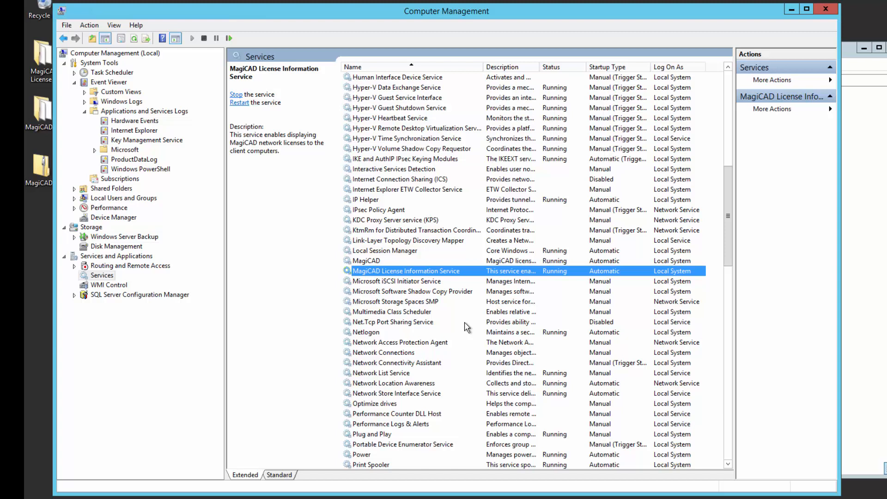
click(116, 83)
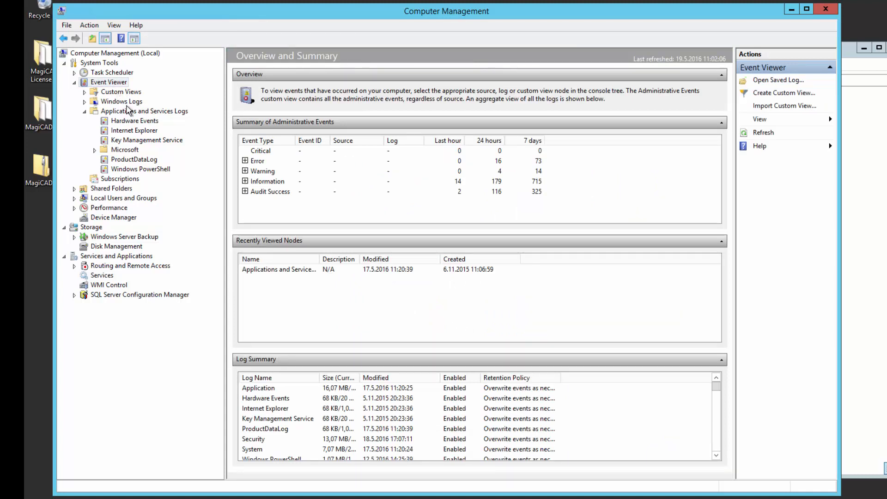
- Open the ProductDataLog events under Applications and Services Logs, which show listening on port 2194
click(133, 113)
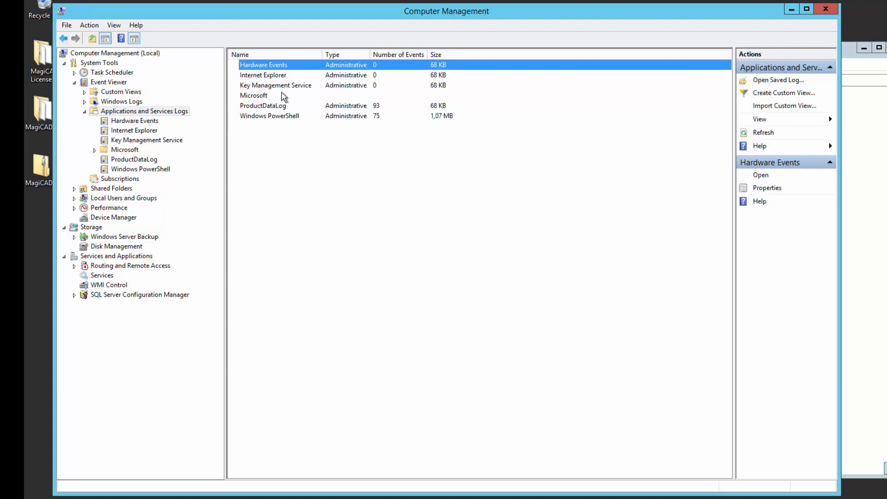
click(268, 108)
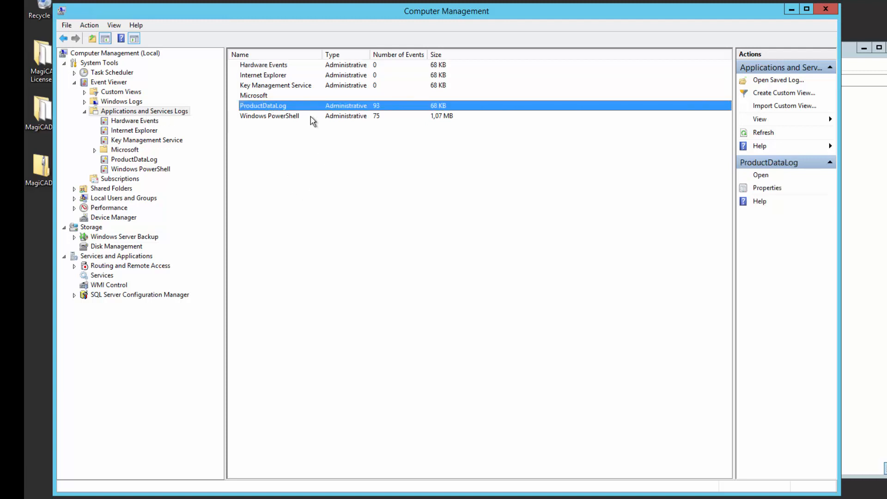
double_click(301, 106)
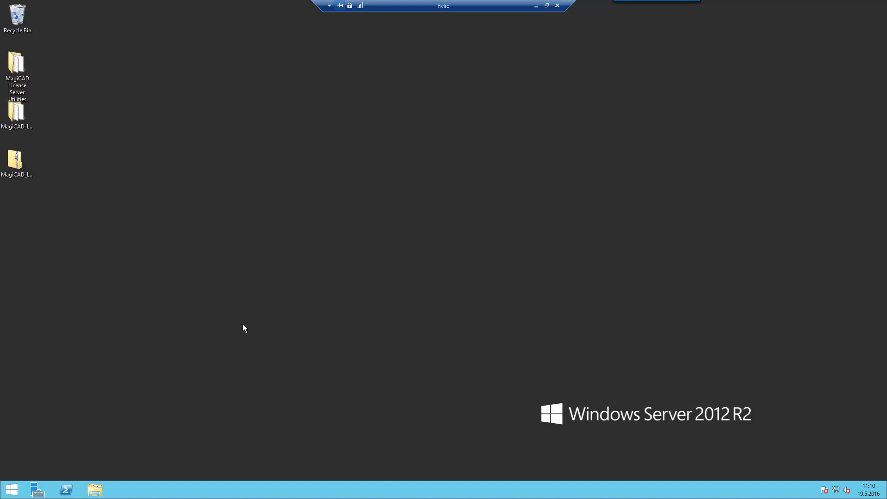
- Go to Windows Firewall's list of allowed apps in Control Panel
right_click(9, 493)
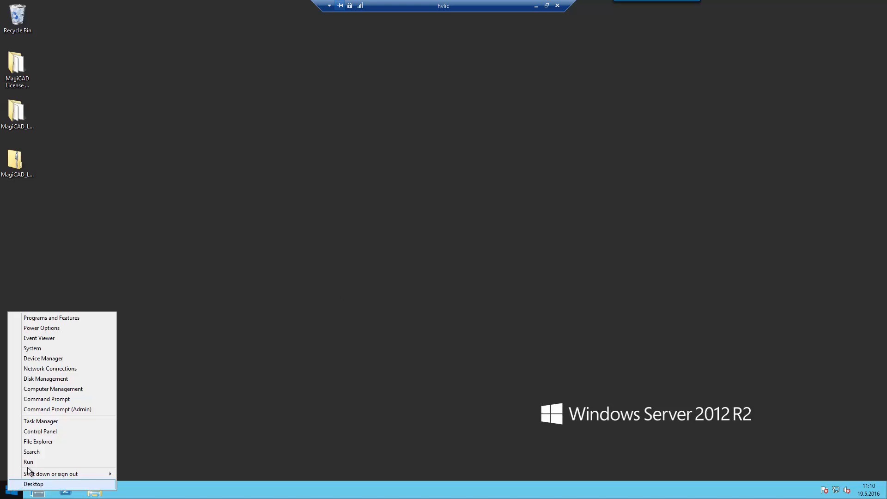
click(46, 431)
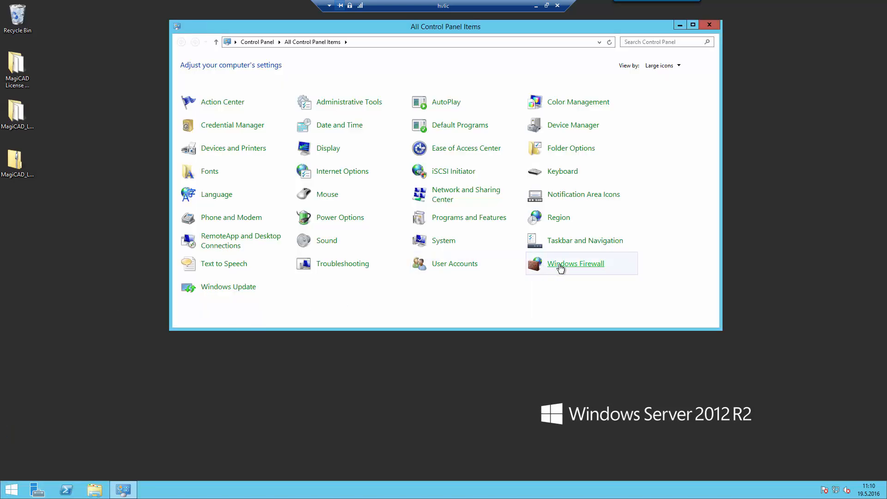
click(560, 268)
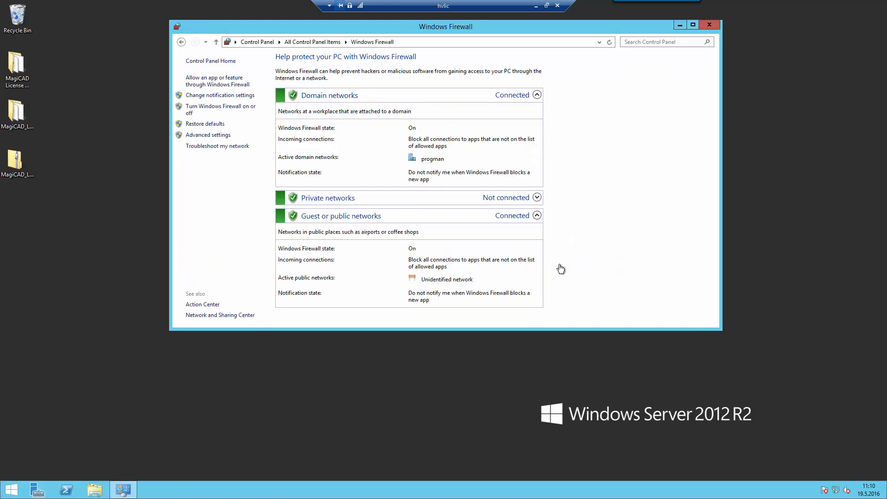
click(232, 84)
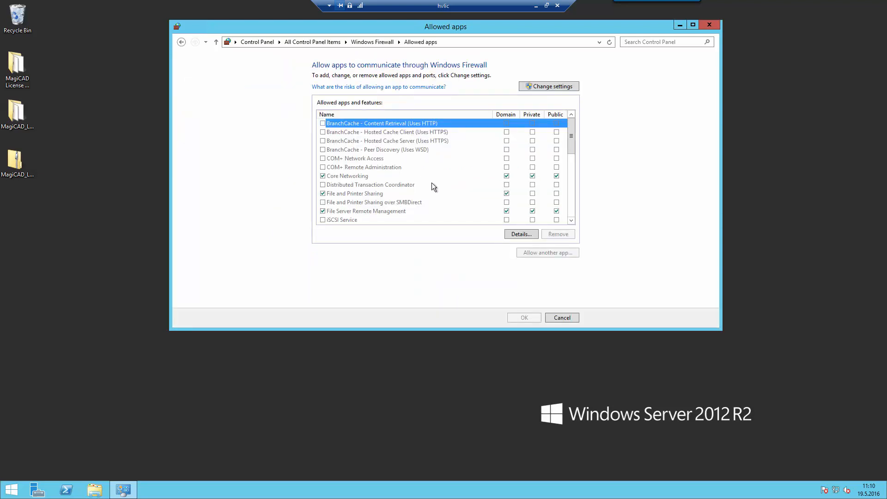
- Add lmgrd (Flexera Software LLC) as another app allowed through the firewall
click(554, 86)
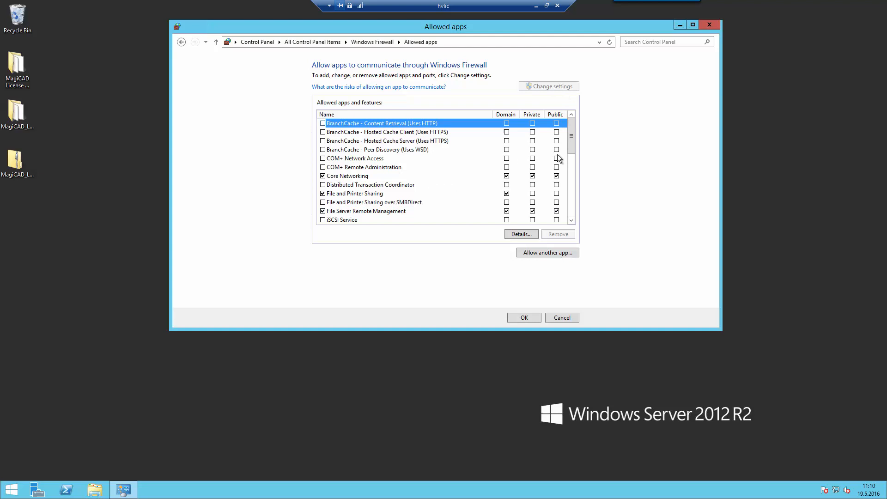
click(545, 255)
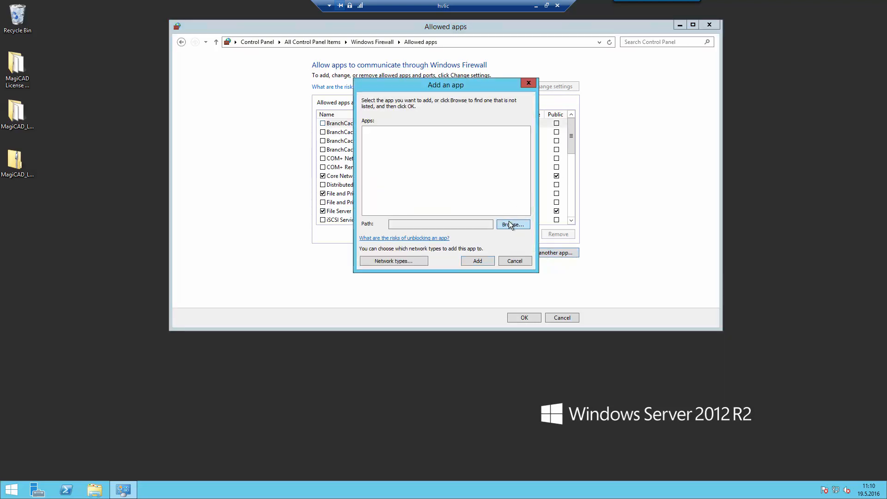
click(510, 225)
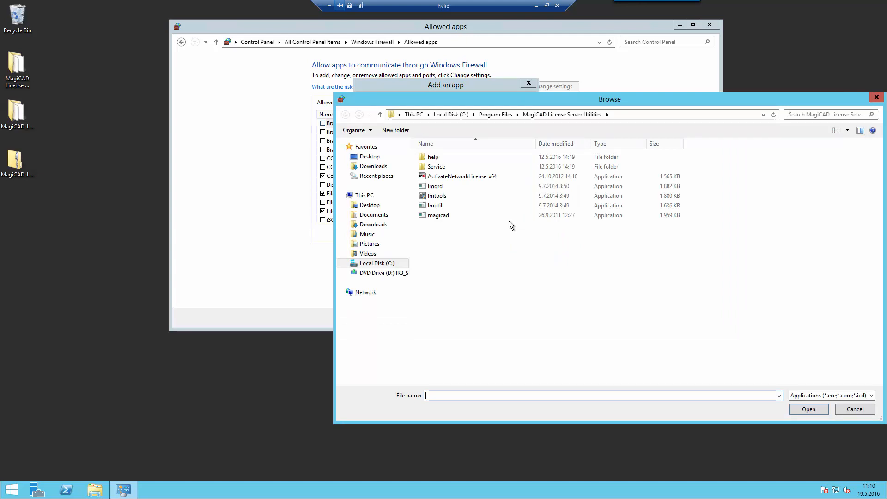
click(445, 188)
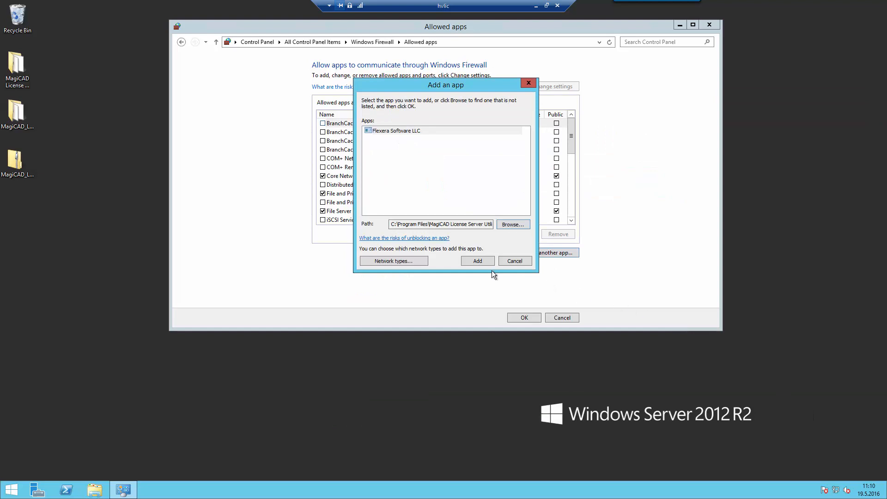
click(477, 261)
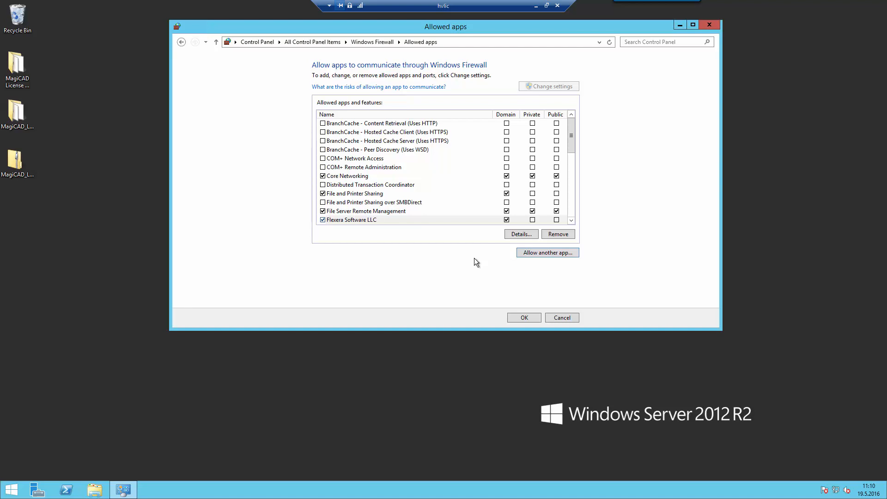
- Confirm the allowed-apps firewall change with OK
click(524, 317)
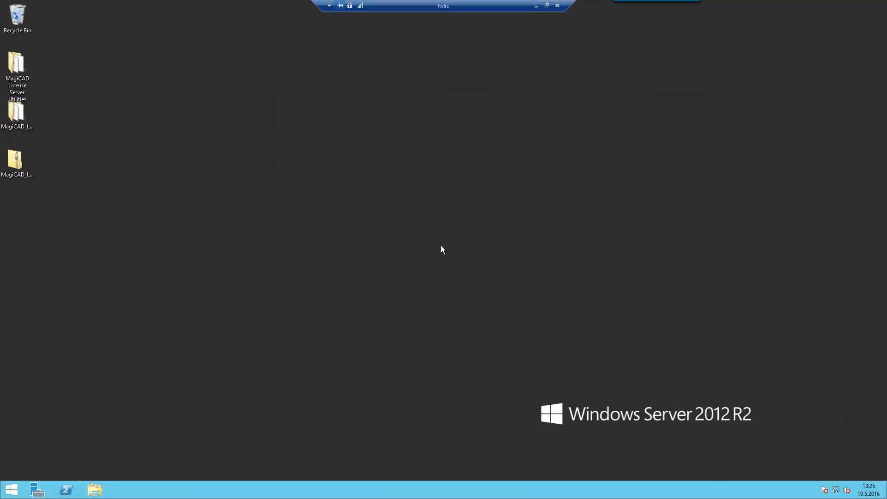
- Launch the Network License Server Management Utility, enter seat count 2 and paste the activation ID
double_click(27, 65)
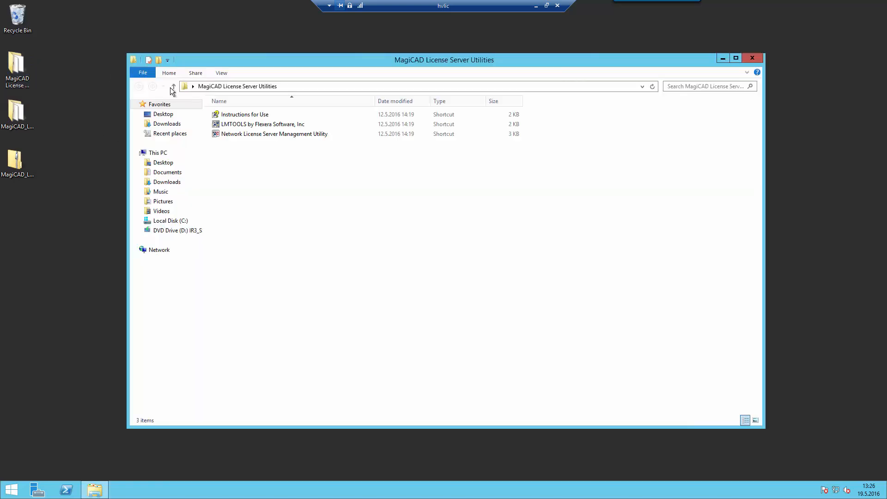
double_click(281, 133)
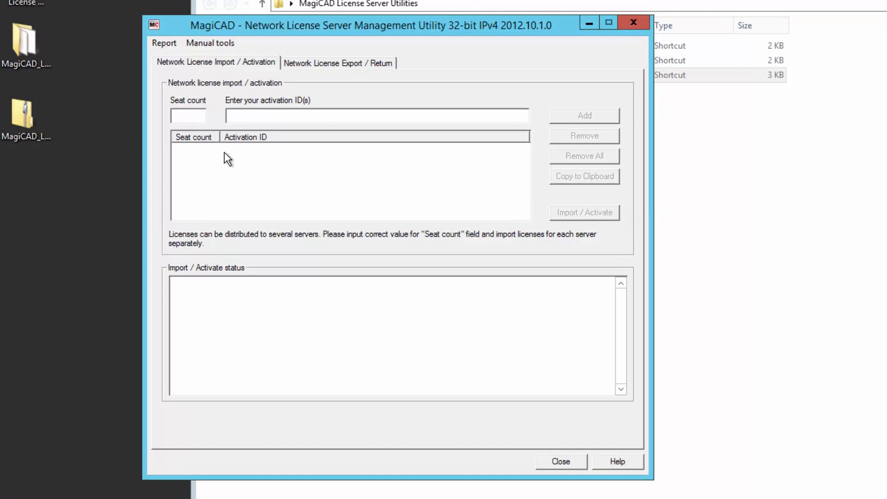
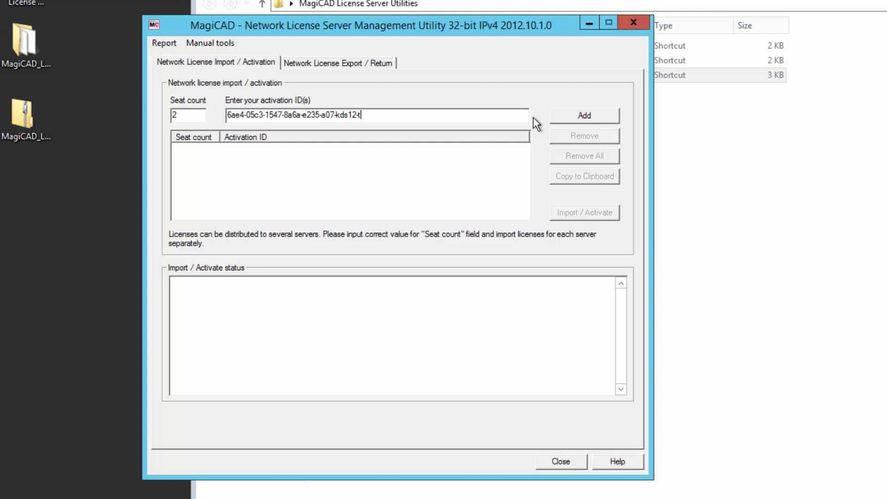
- Add the activation ID, import and activate the 2-seat license, then close the utility
click(582, 114)
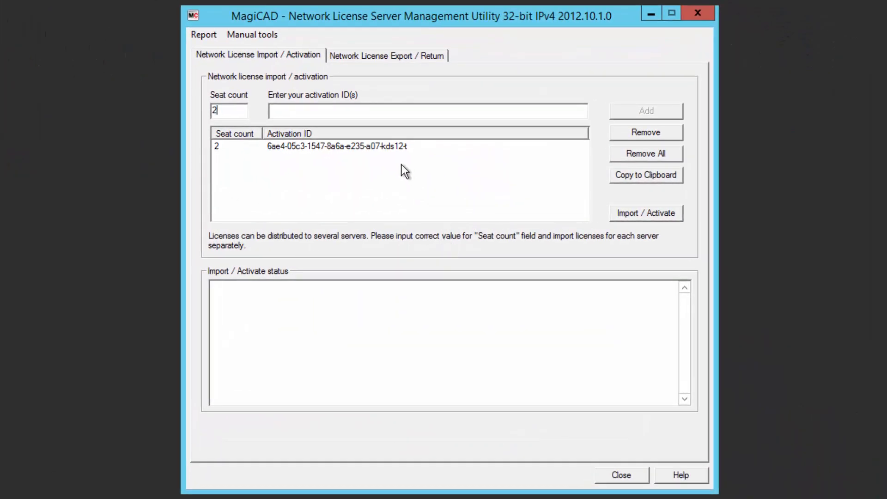
click(388, 146)
click(645, 217)
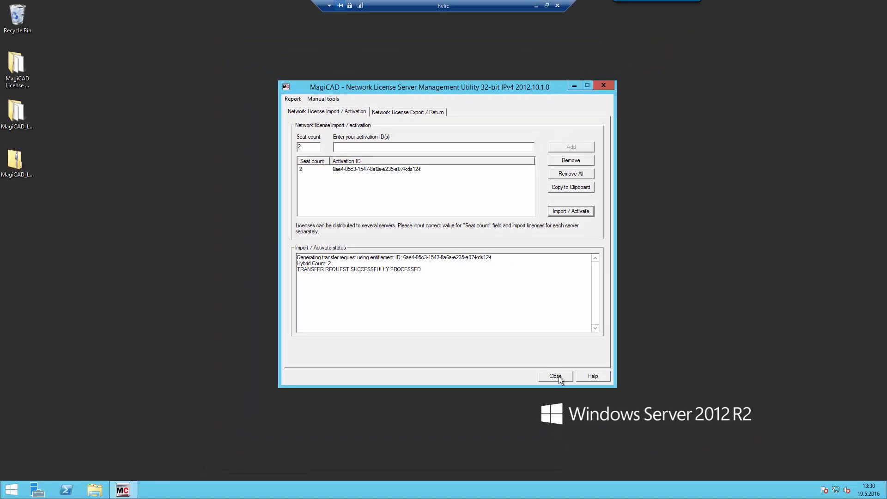
click(556, 376)
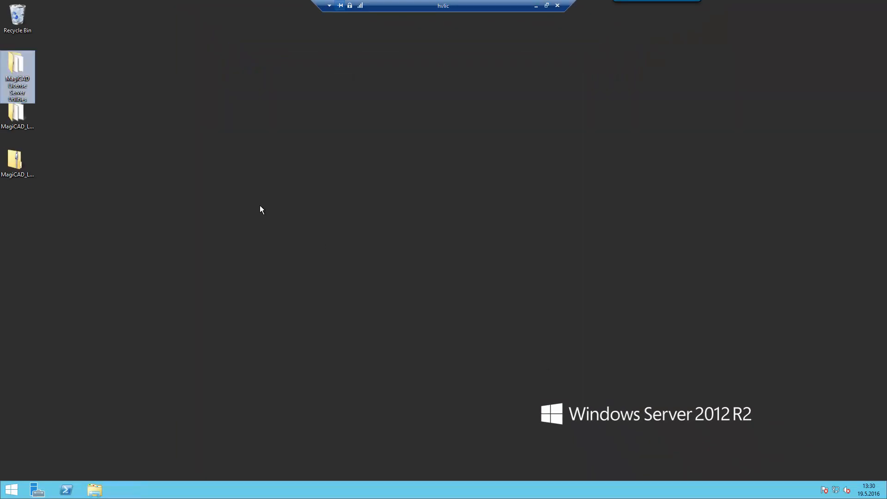
- Run LMTOOLS as administrator and stop, then restart the MagiCAD license server
double_click(26, 64)
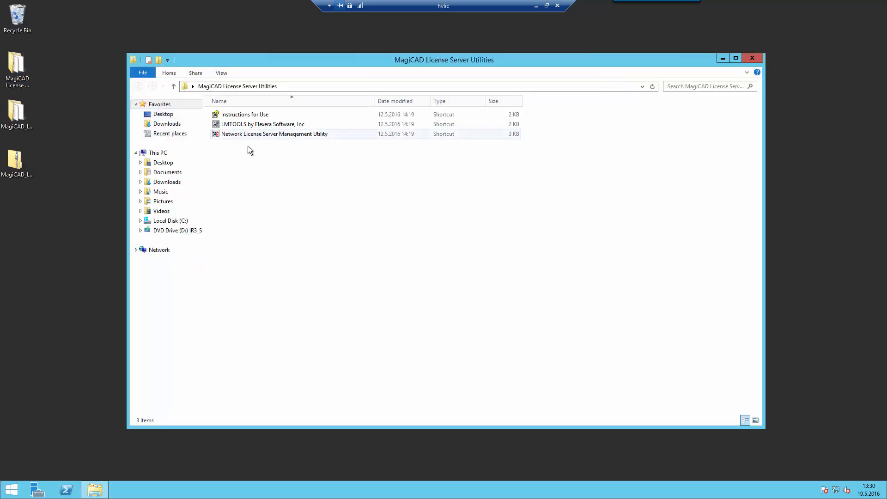
double_click(276, 124)
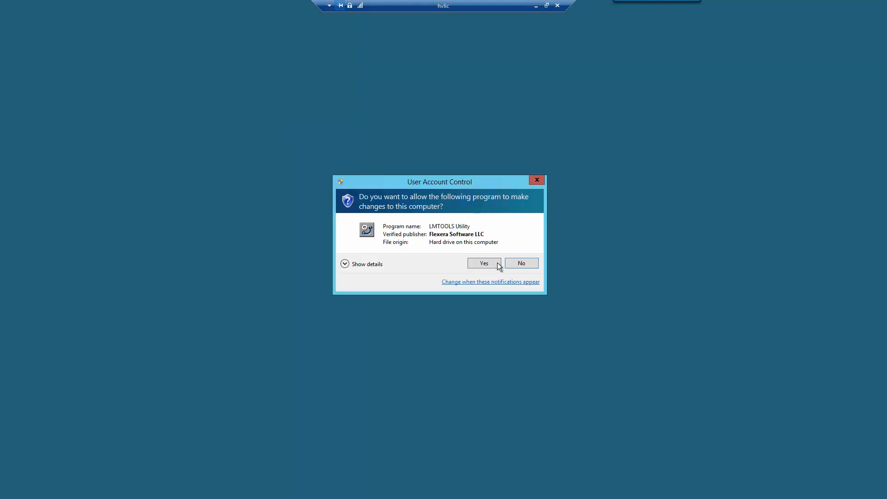
click(484, 263)
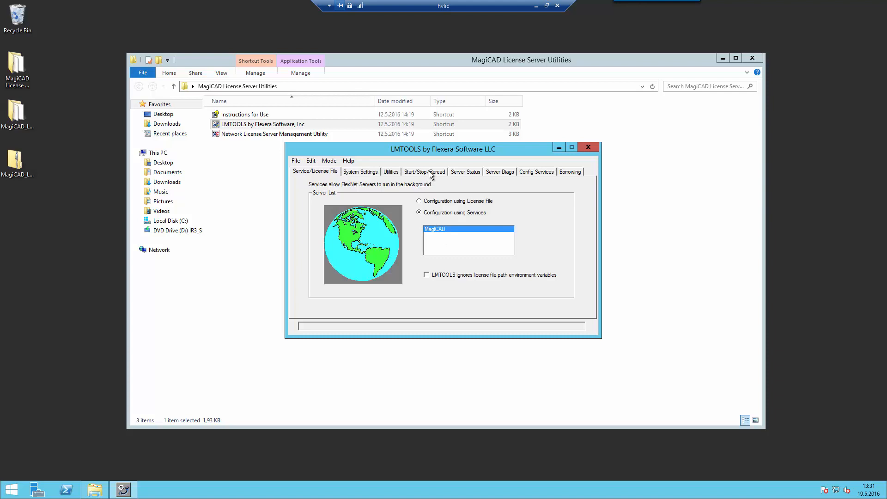
click(430, 173)
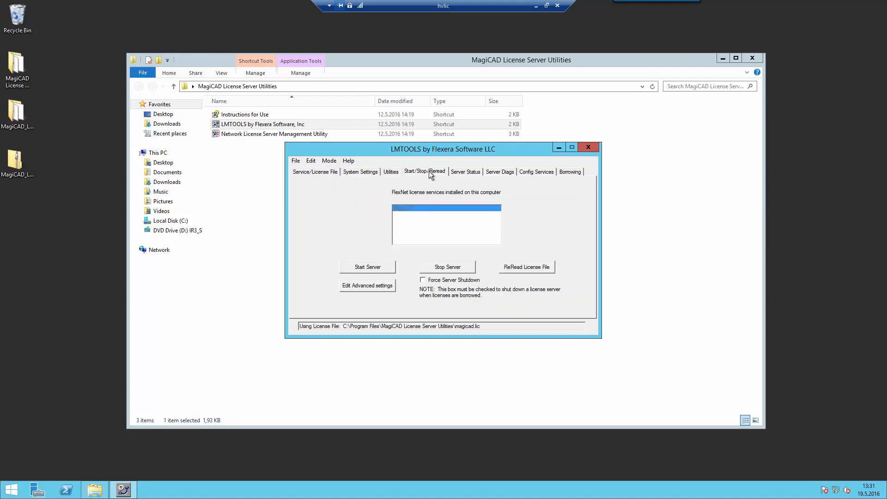
click(445, 266)
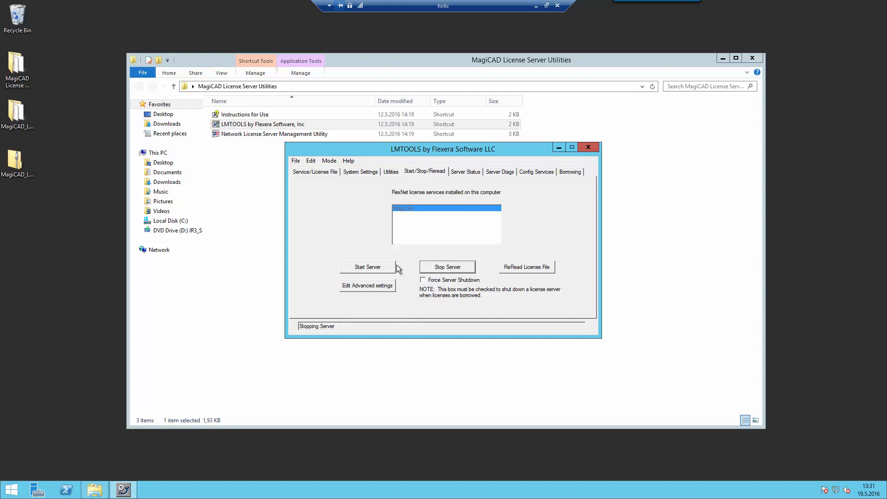
click(368, 268)
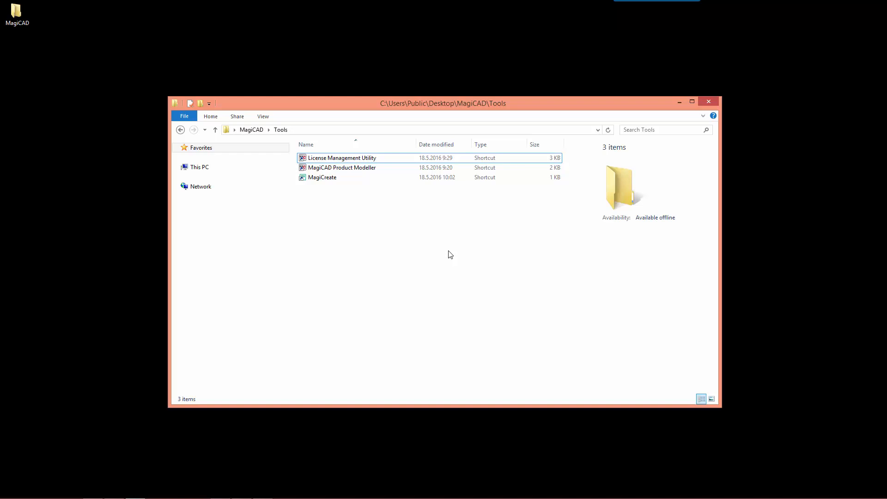
- In License Management Utility options, enable network licenses with server 27001@hvlic
click(401, 160)
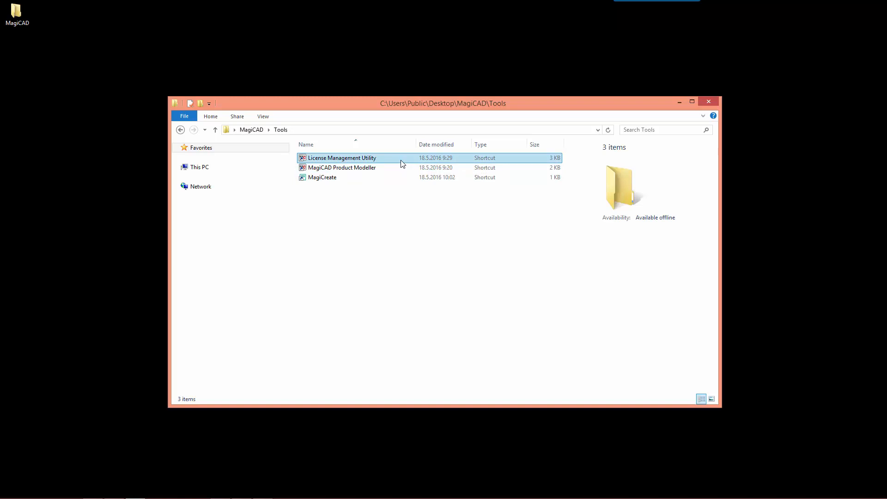
double_click(400, 159)
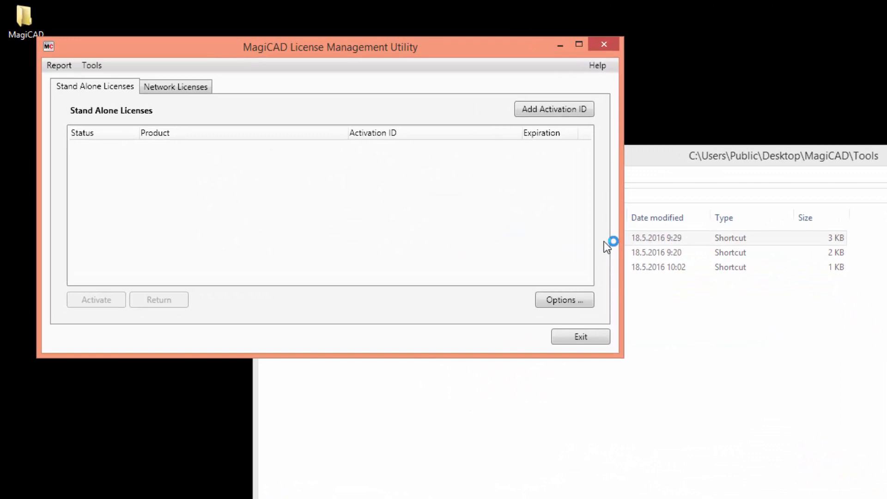
click(554, 301)
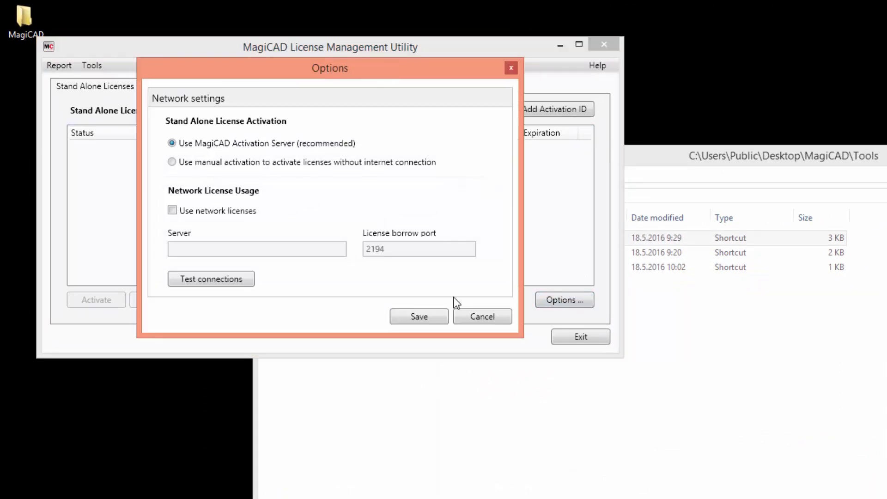
click(173, 211)
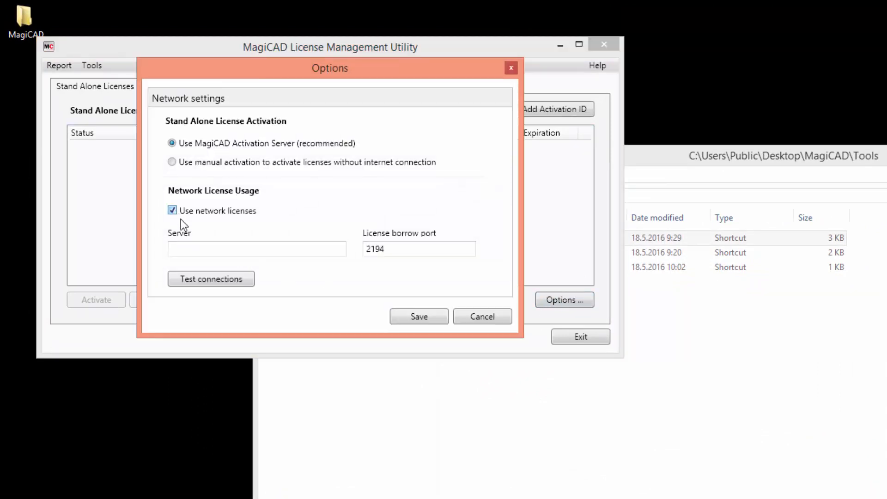
click(232, 253)
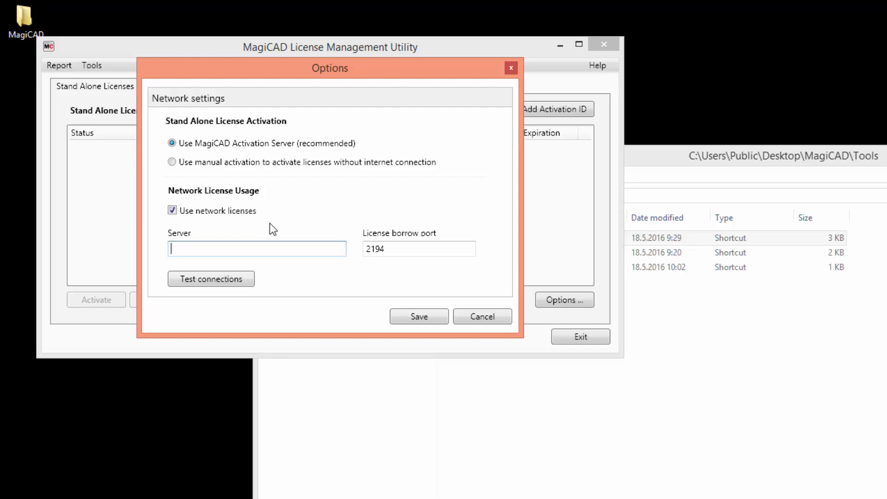
text(27001)
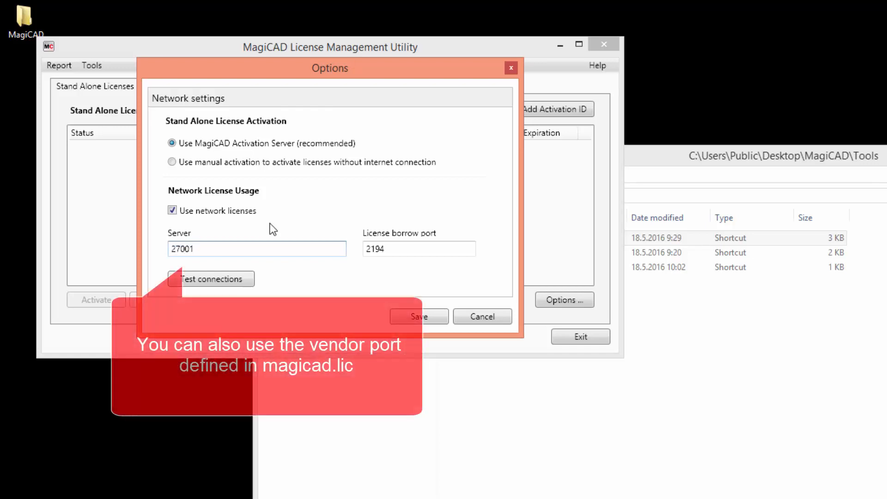
text(@)
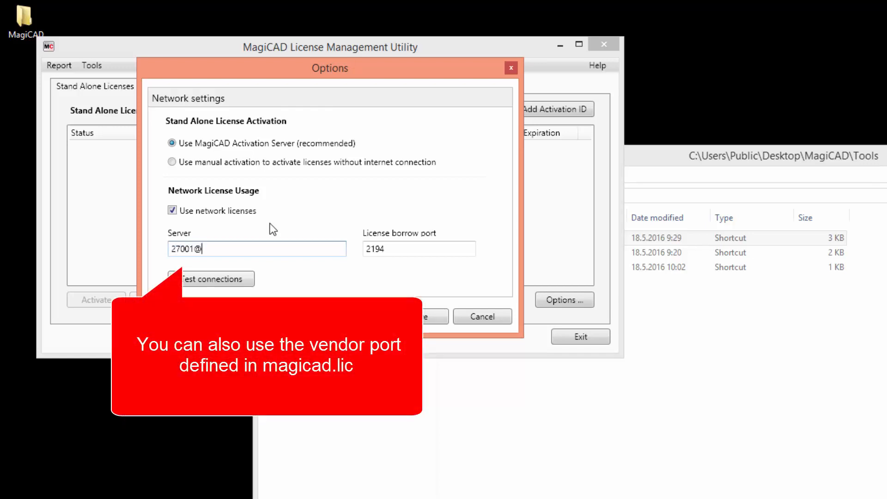
text(hvlic)
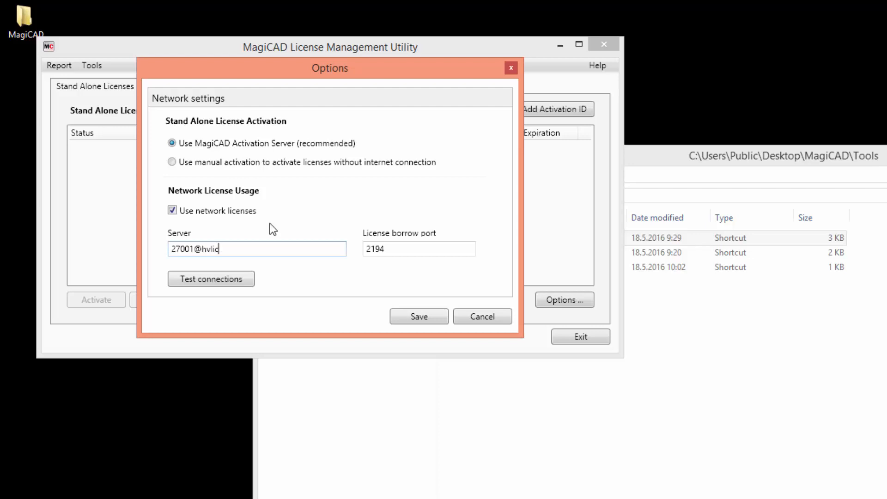
- Test connections to the four license services, save the settings and view the network licenses
click(210, 278)
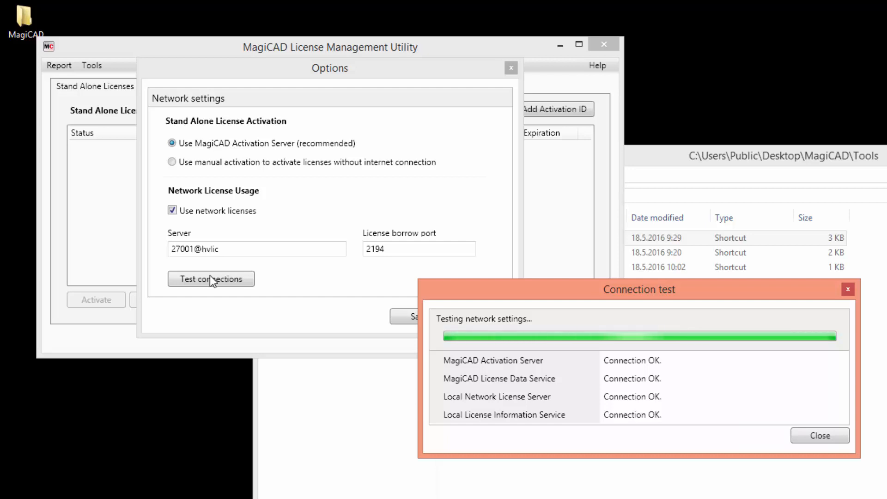
click(820, 435)
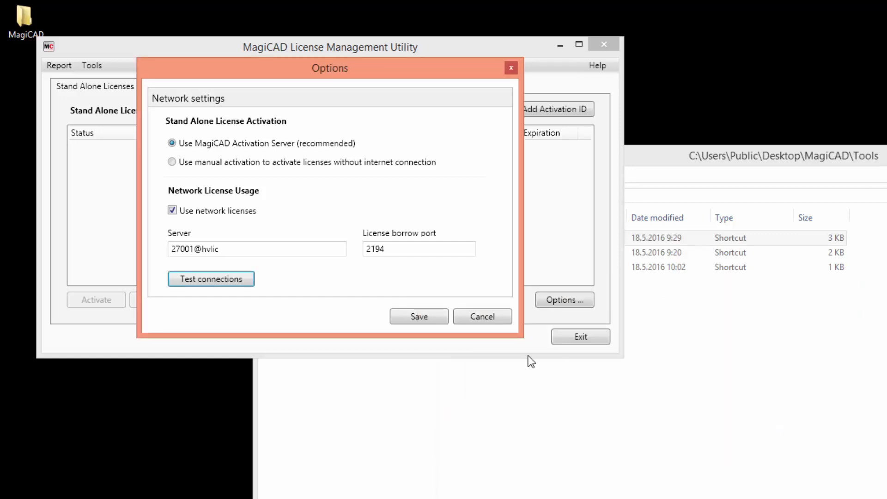
click(422, 315)
click(193, 88)
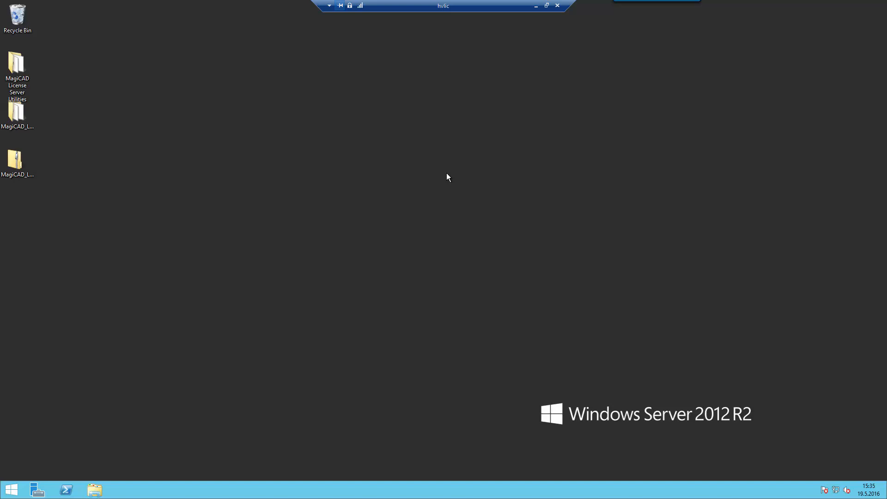
- Relaunch the Network License Server Management Utility and view licenses available for export or return
double_click(17, 67)
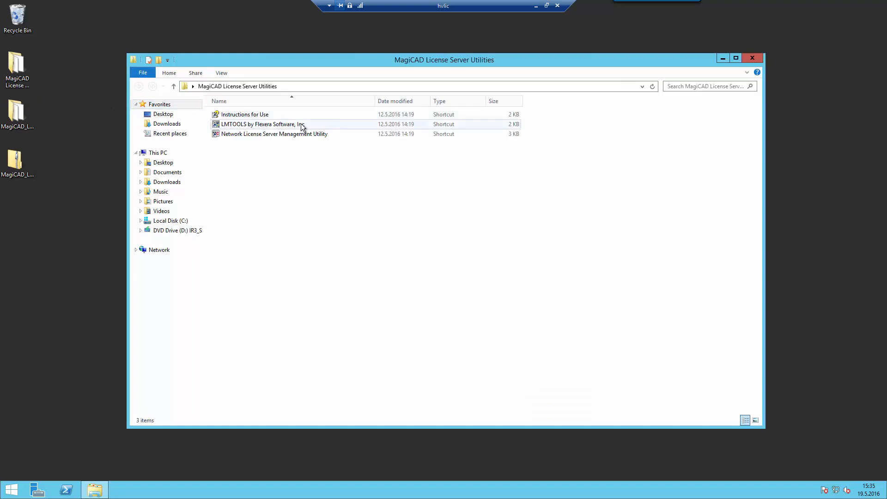
click(291, 134)
double_click(290, 134)
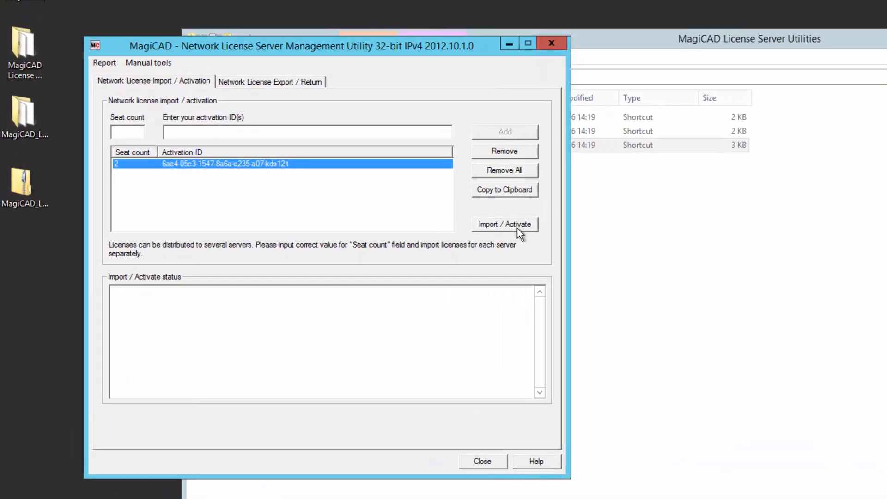
click(273, 81)
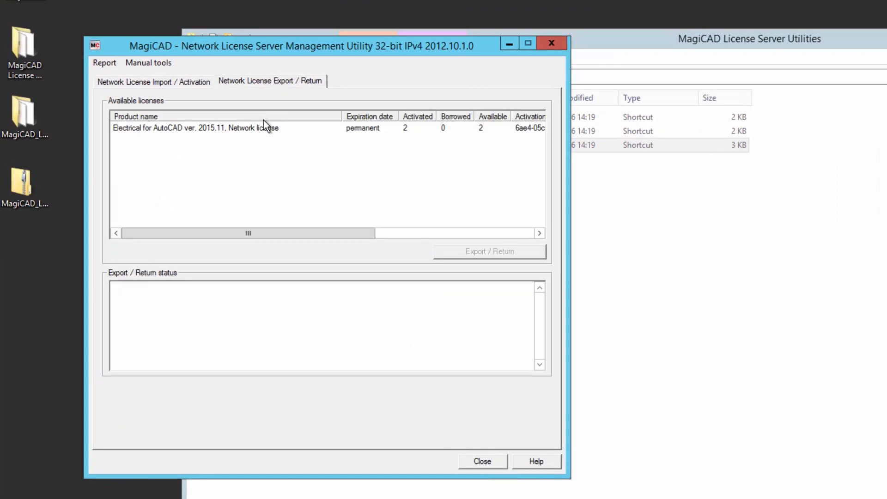
- Select the Electrical for AutoCAD ver. 2015.11 network license and export a return request for it
click(249, 129)
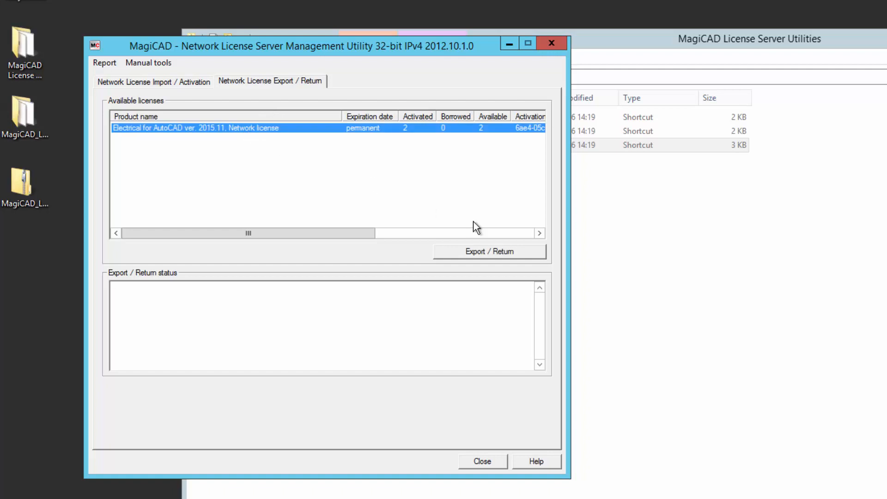
click(495, 250)
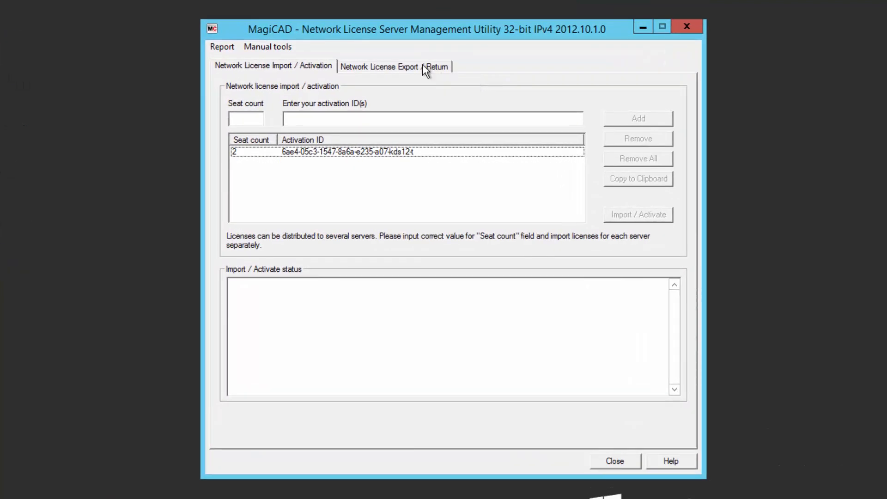
- Start Manual tools' Generate activation request, then cancel the folder prompt unused
click(289, 49)
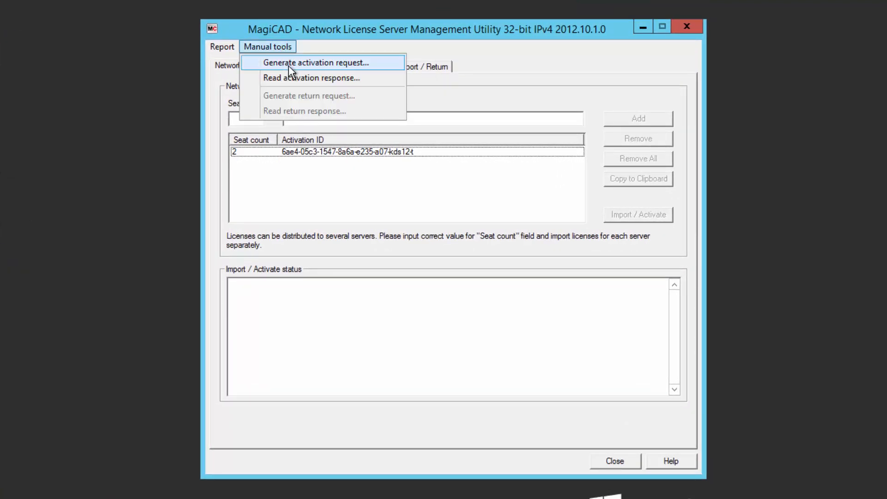
click(289, 63)
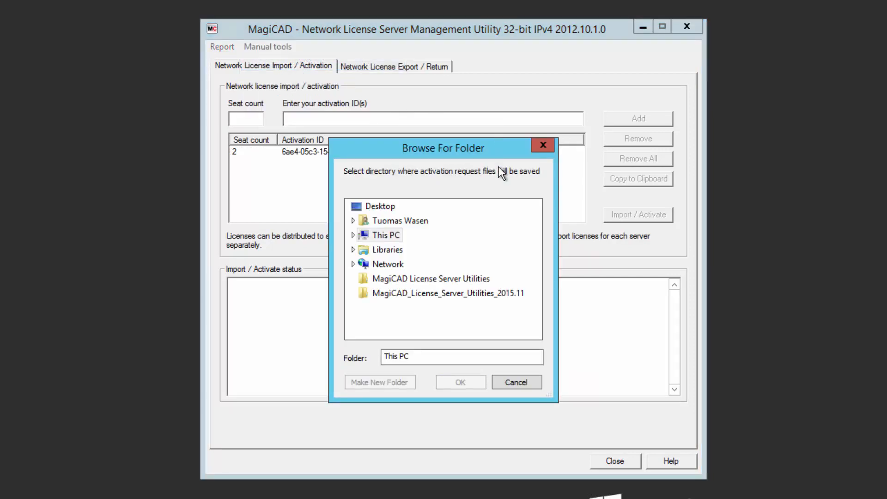
click(515, 382)
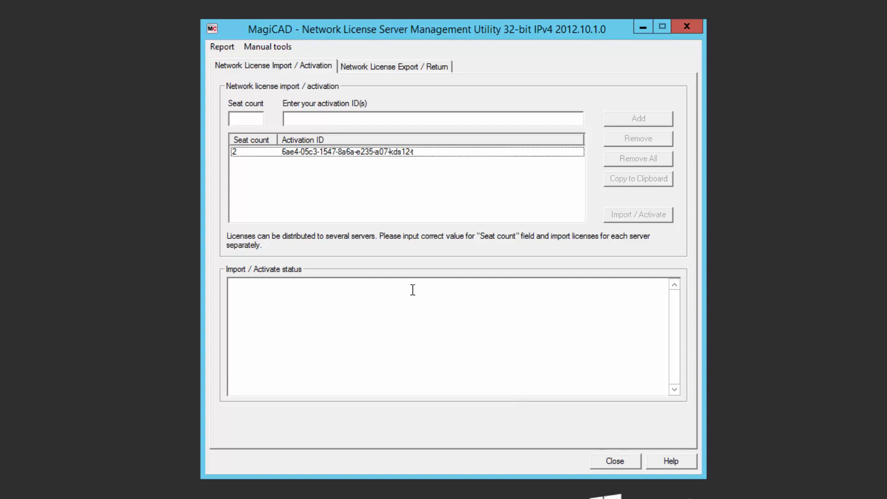
- Start Manual tools' Read activation response, then cancel the file selection unused
click(276, 44)
click(292, 79)
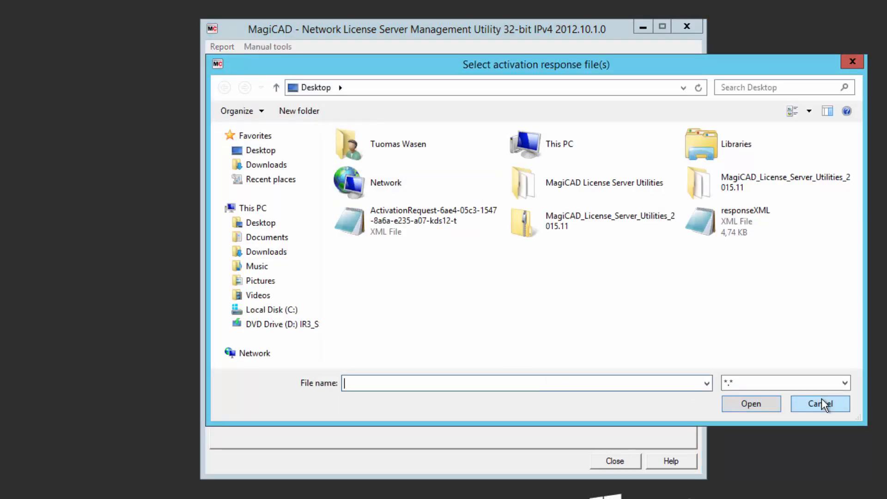
click(822, 403)
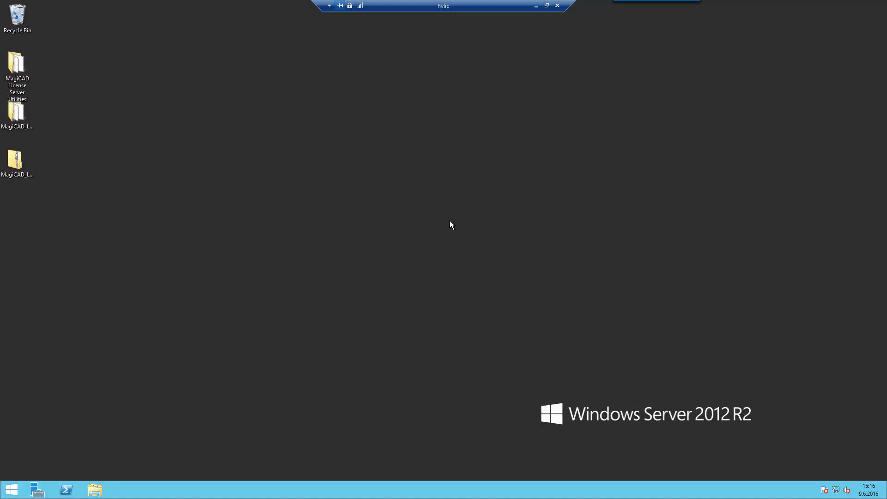
- Go through Control Panel to Windows Firewall's 'Turn Windows Firewall on or off' page
right_click(11, 490)
click(75, 429)
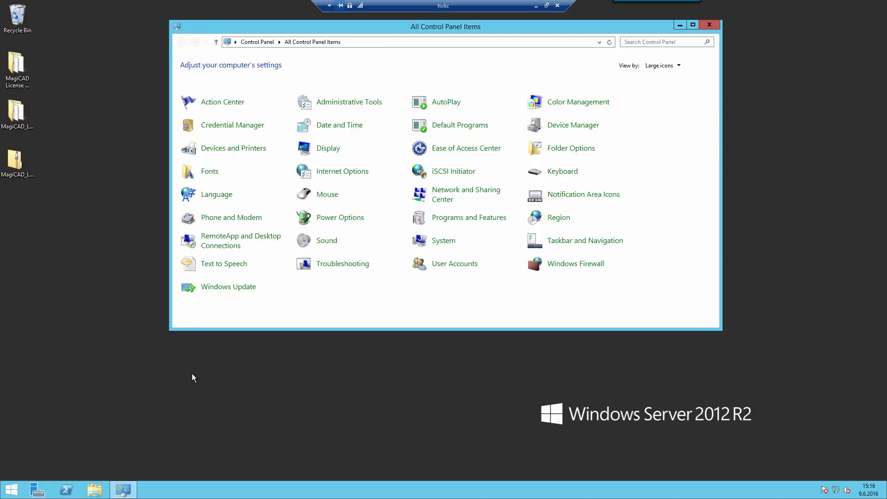
click(565, 266)
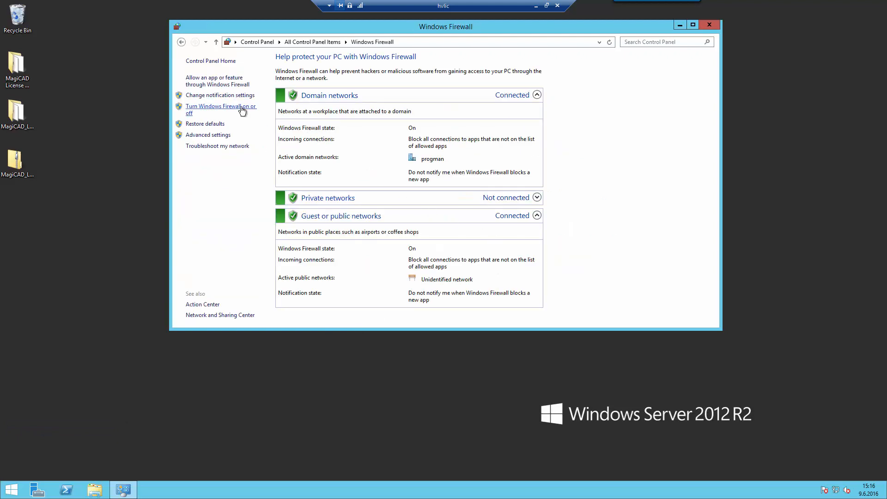
click(241, 110)
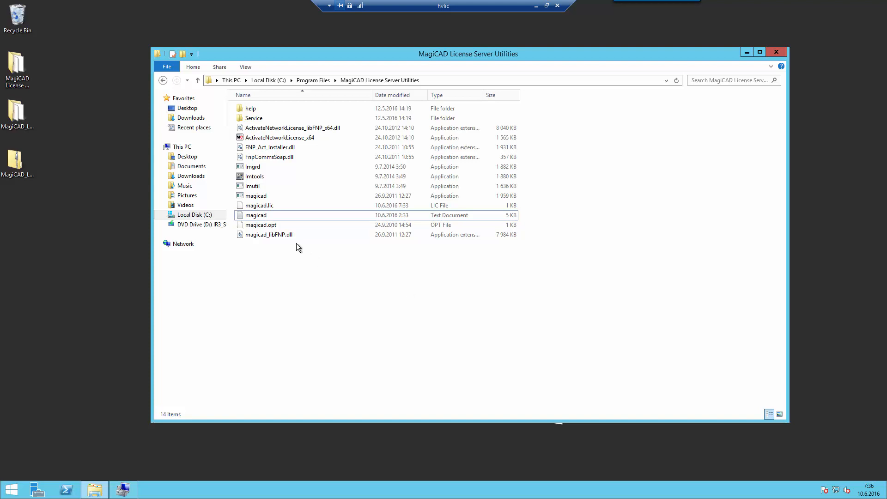
- Review magicad.log in Notepad++ and close the editor
right_click(252, 217)
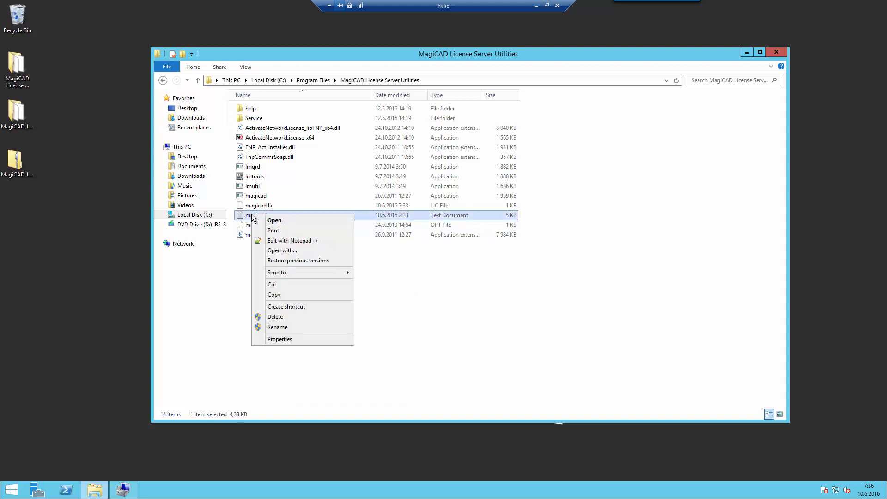
click(281, 241)
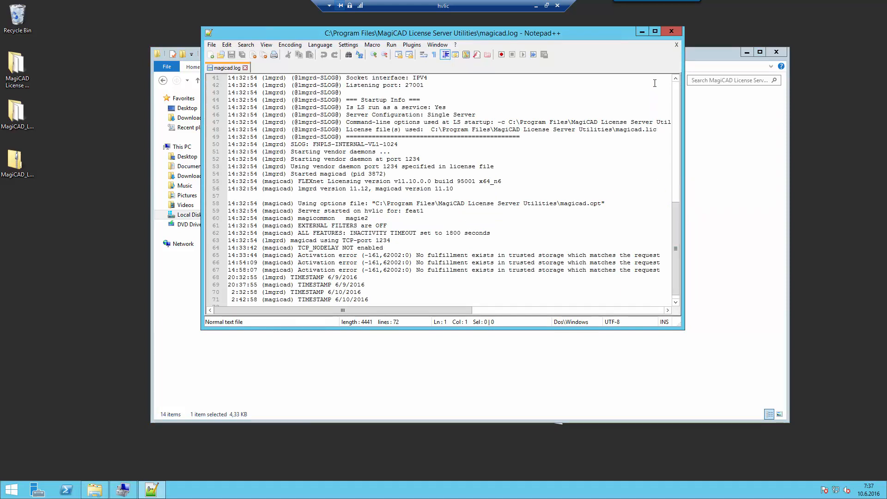
click(671, 31)
- Restore the Computer Management Services view from the taskbar
right_click(17, 487)
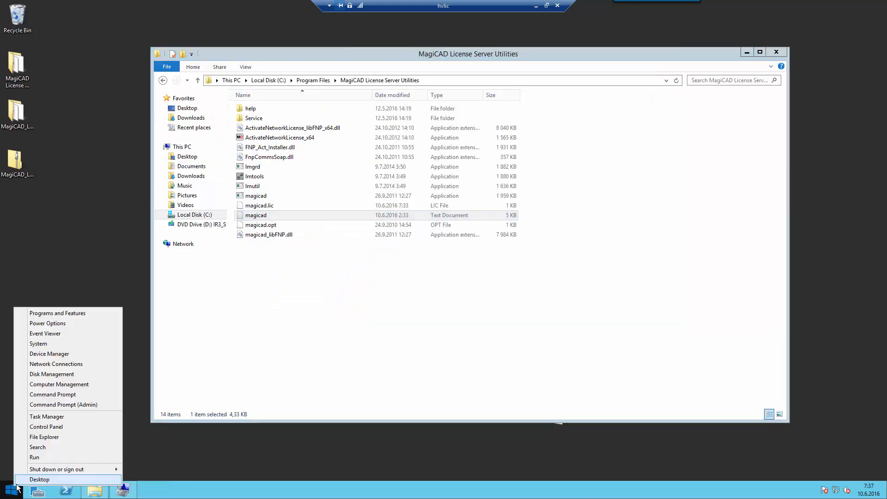
click(140, 440)
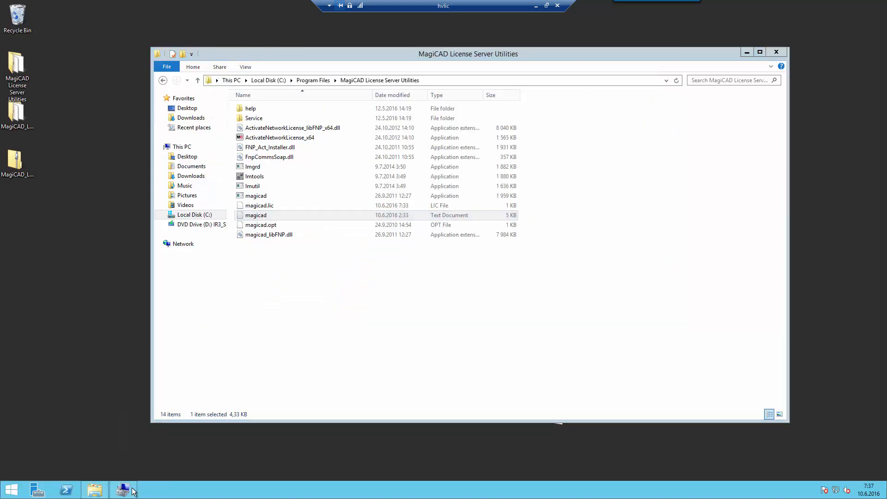
click(123, 490)
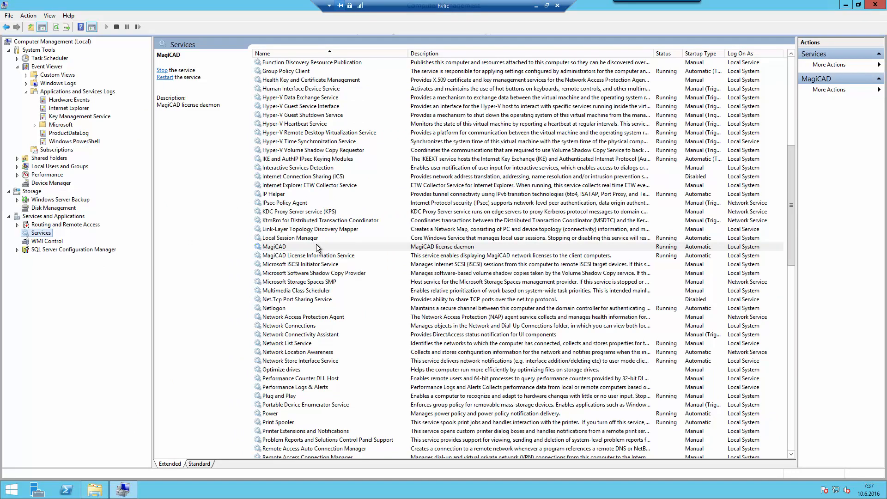
- Launch LMTOOLS as administrator from the MagiCAD License Server Utilities folder and stop the MagiCAD license server
click(317, 247)
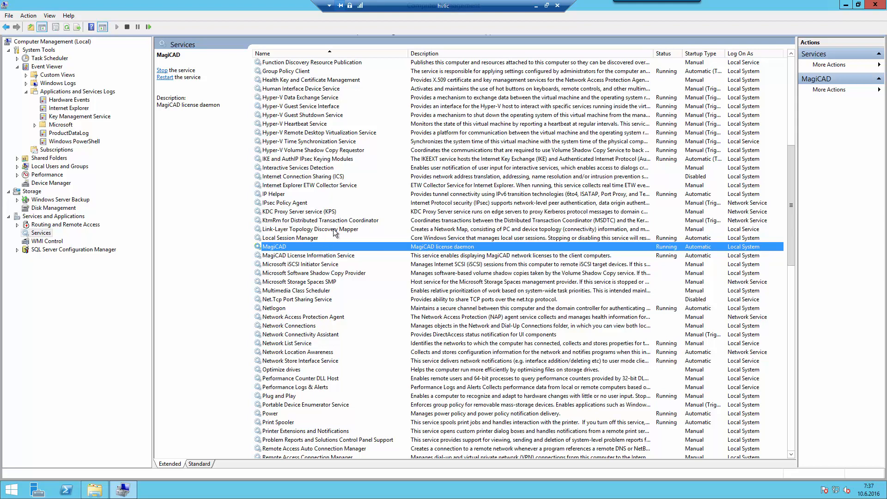
click(846, 4)
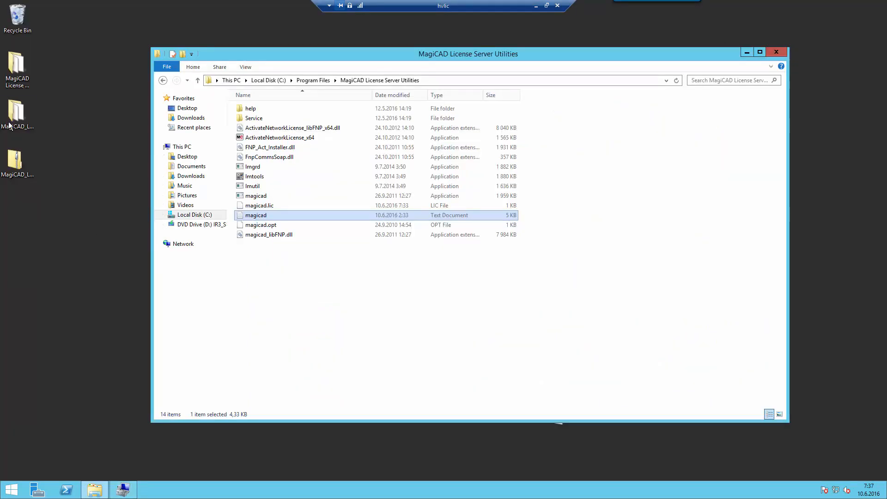
double_click(17, 69)
double_click(323, 143)
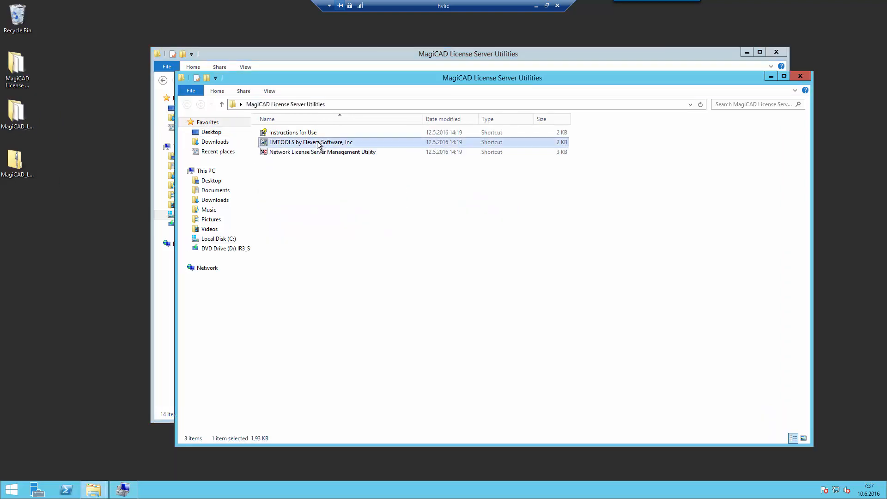
click(483, 264)
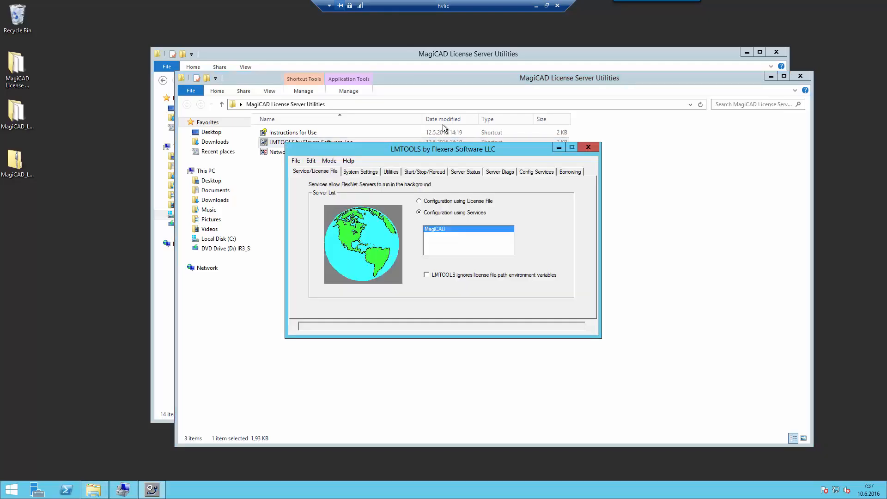
click(433, 172)
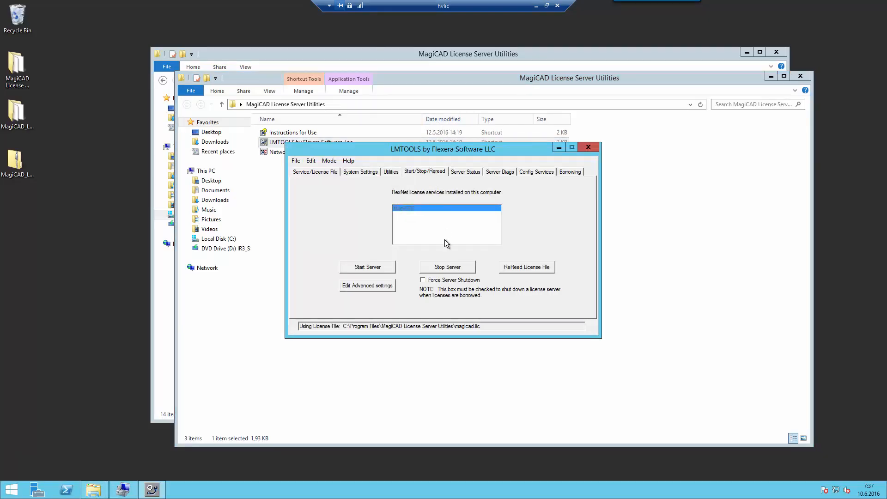
click(447, 267)
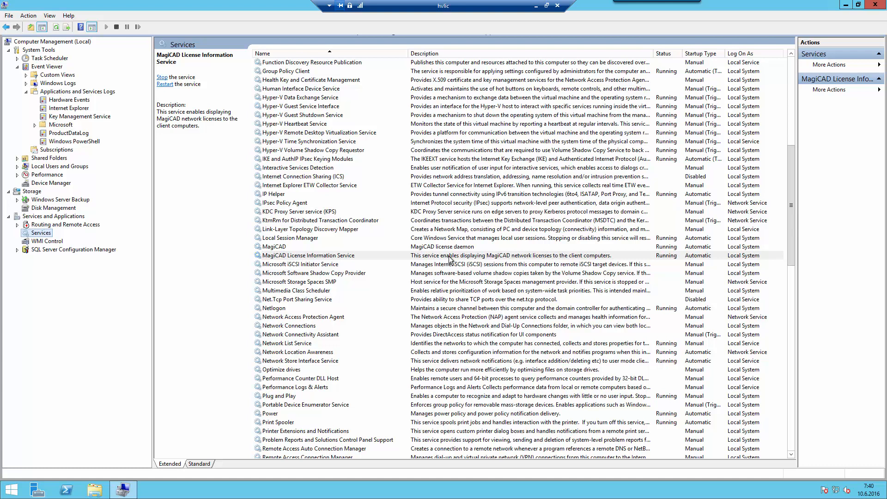
- Check MagiCAD License Information Service, review its ProductDataLog events, then return to its Services entry
click(449, 257)
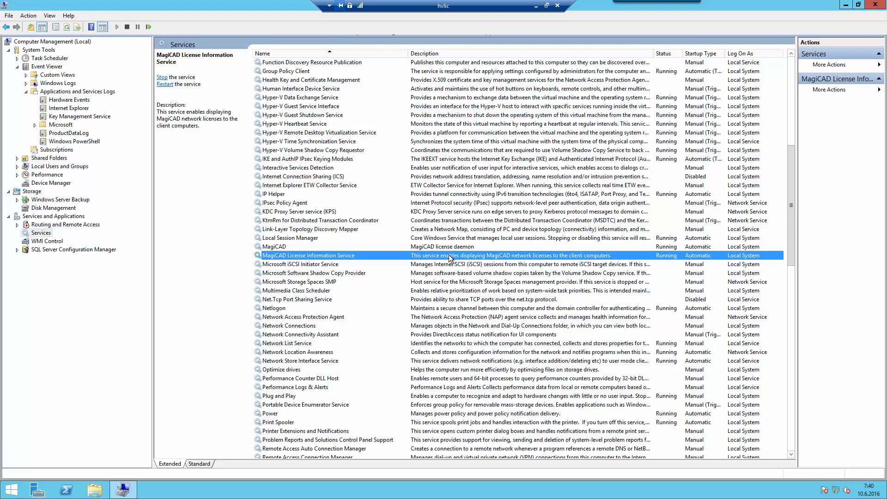
click(71, 133)
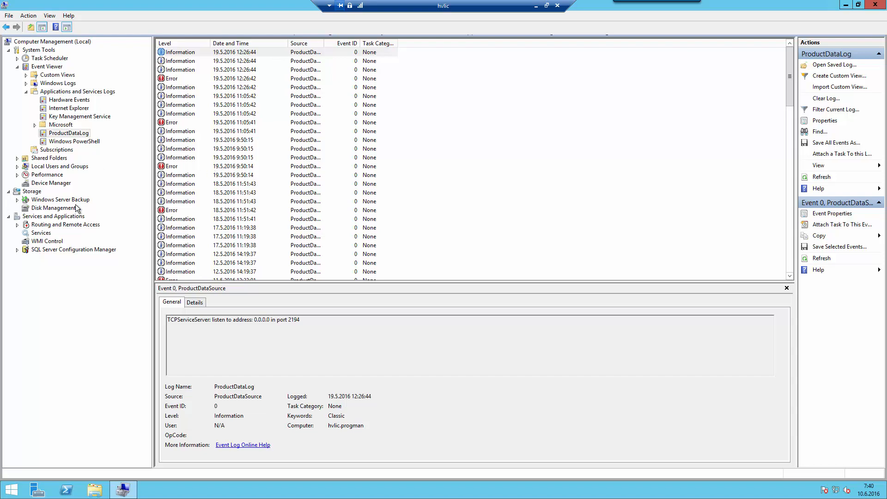
click(41, 233)
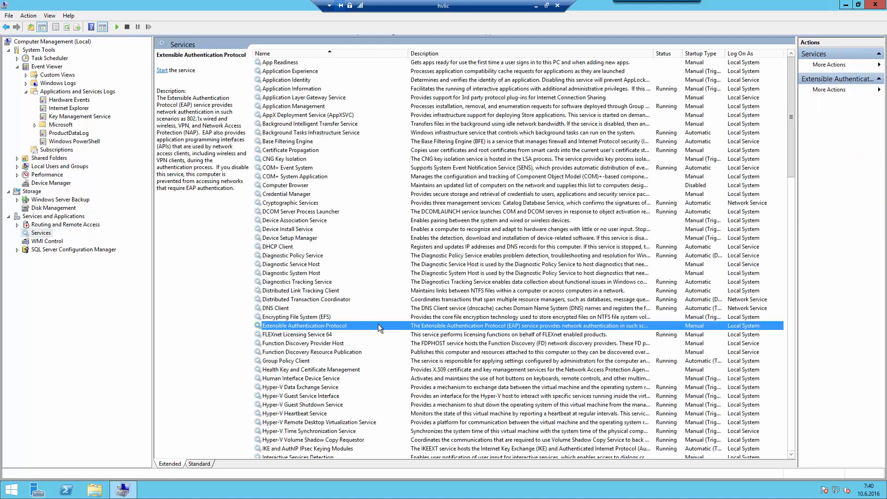
scroll(383, 334, down, 8)
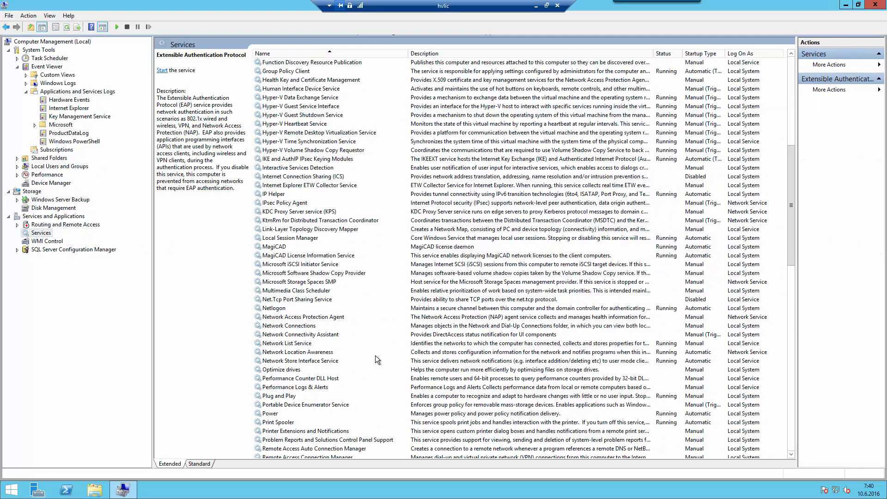
right_click(361, 255)
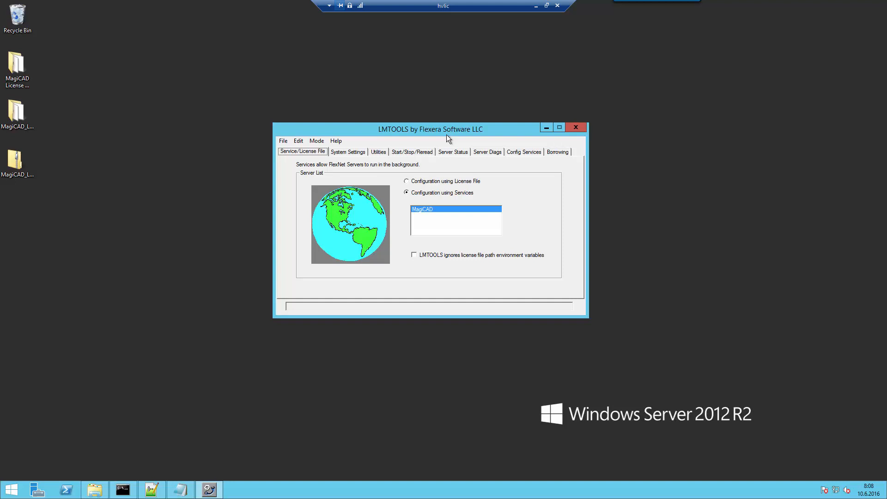
- View and scroll the MagiCAD debug log in LMTOOLS Config Services, then close it
click(527, 152)
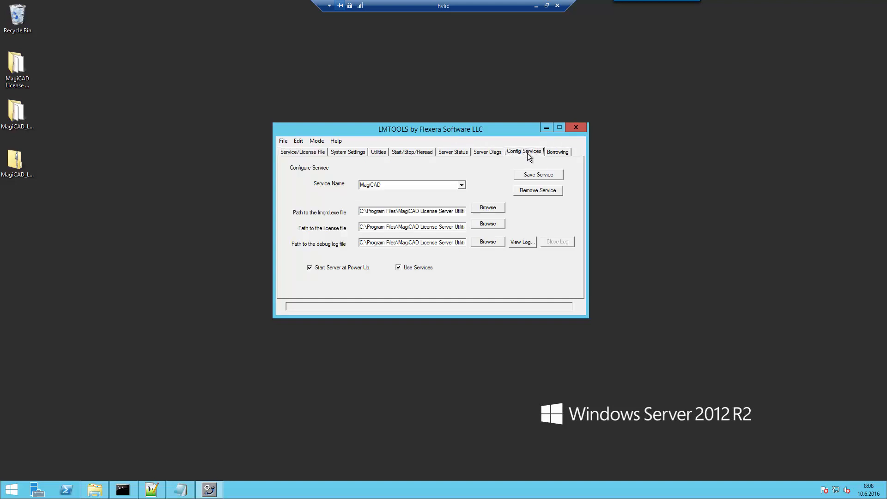
click(523, 242)
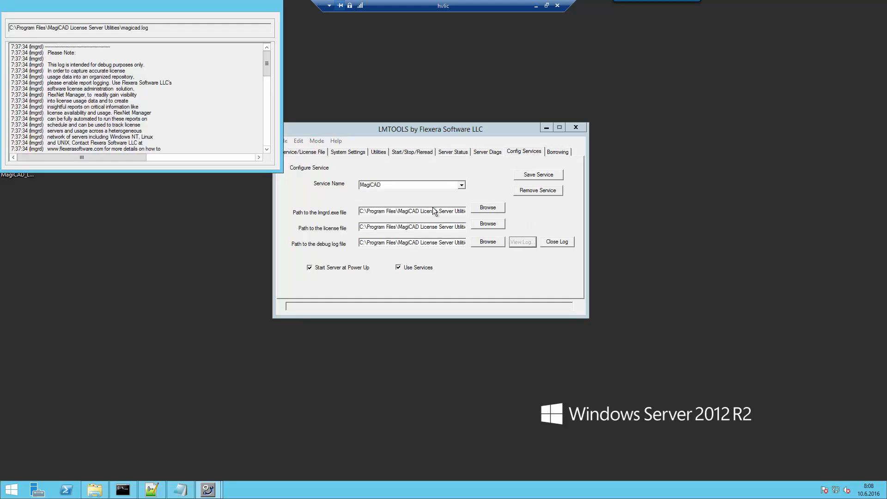
drag(268, 67, 270, 146)
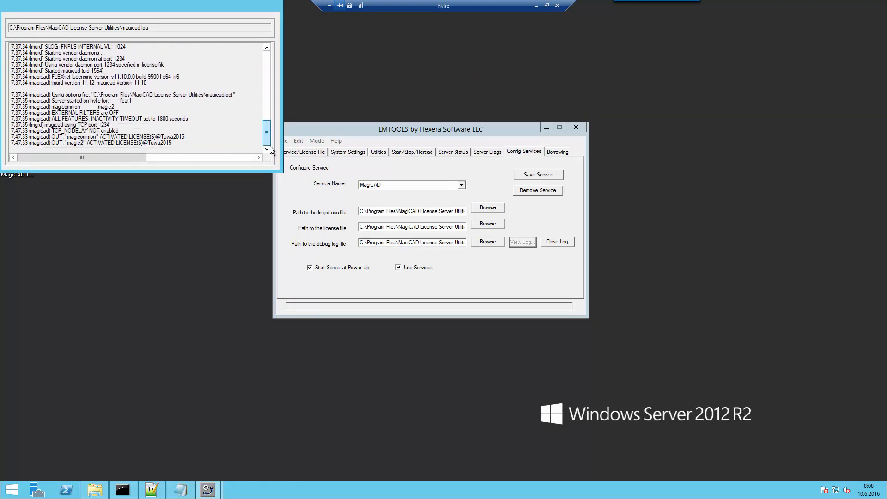
click(551, 241)
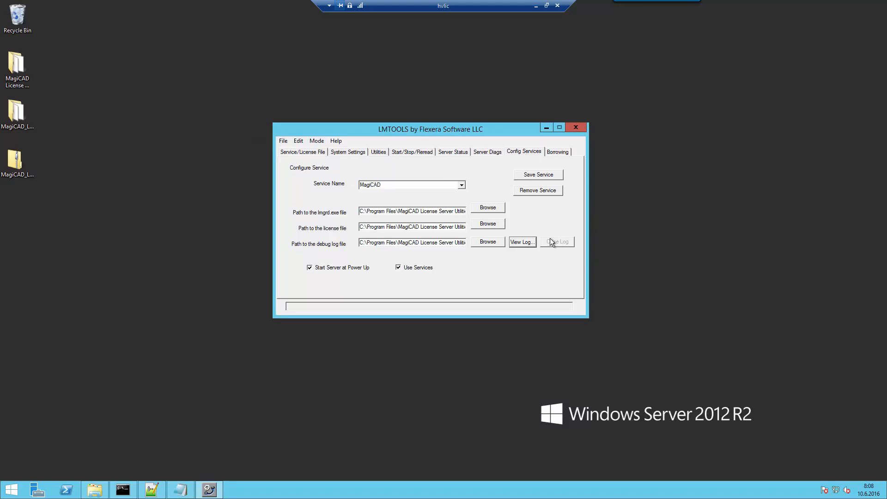
- Open magicad.log in Notepad++ and start an administrator Command Prompt from Win+X
click(95, 489)
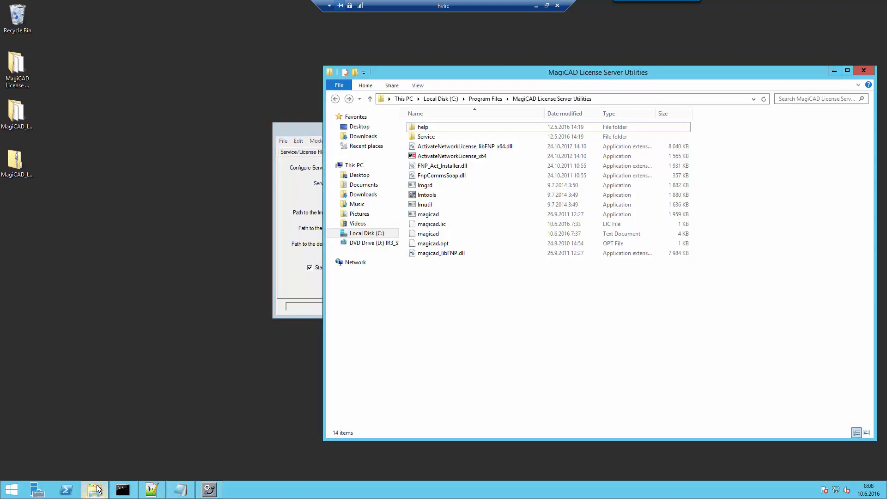
right_click(437, 234)
click(475, 261)
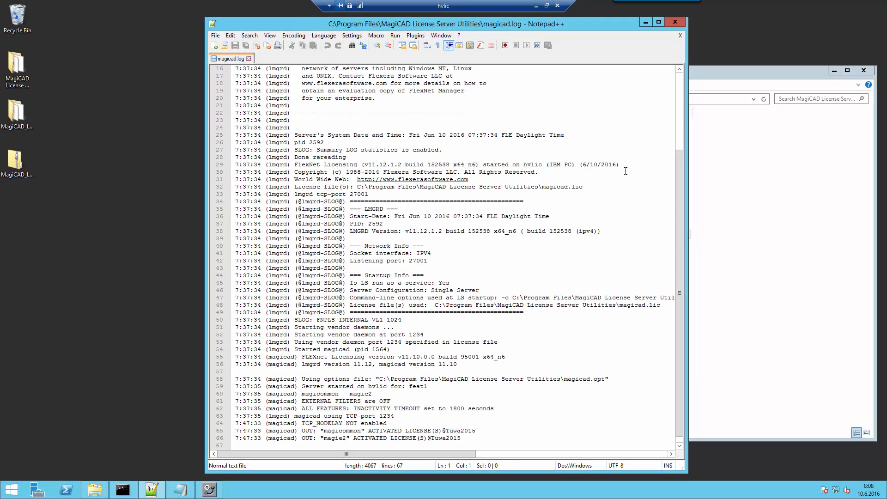
right_click(12, 488)
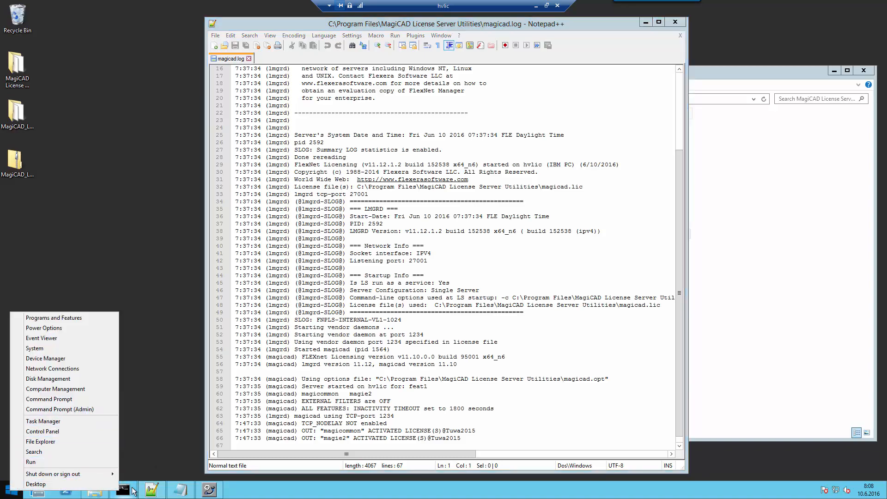
mouse_move(131, 493)
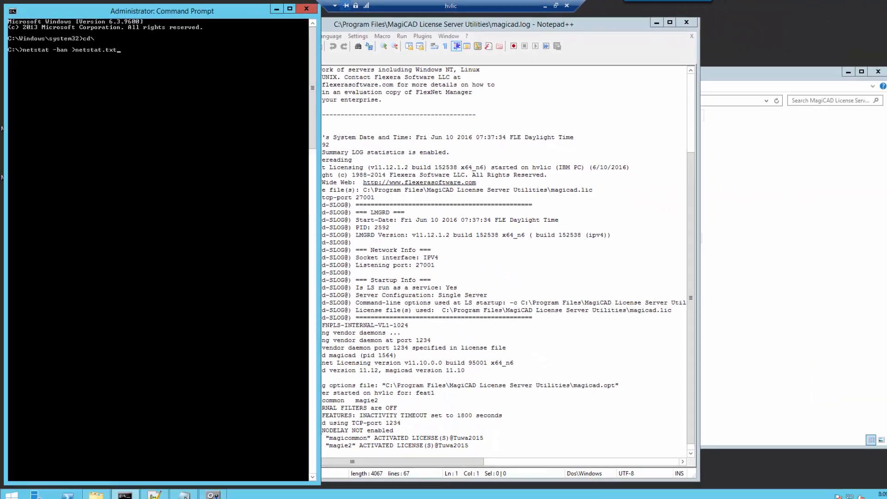
- Review netstat.txt and magicad.log, then open the Network License Server Management Utility's Report menu
click(186, 496)
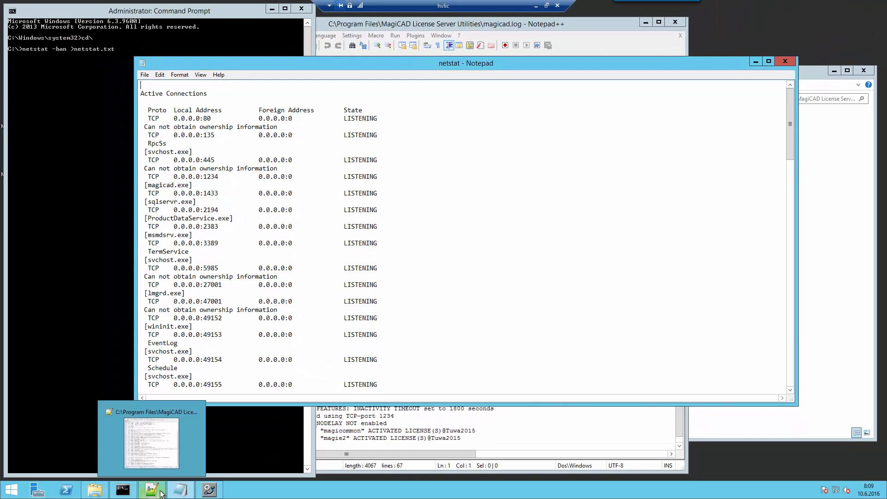
click(160, 494)
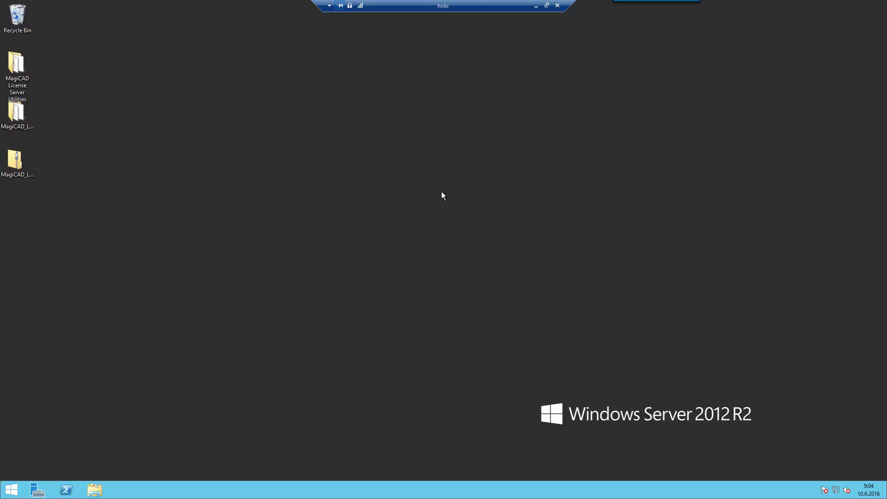
double_click(17, 69)
click(386, 137)
double_click(386, 136)
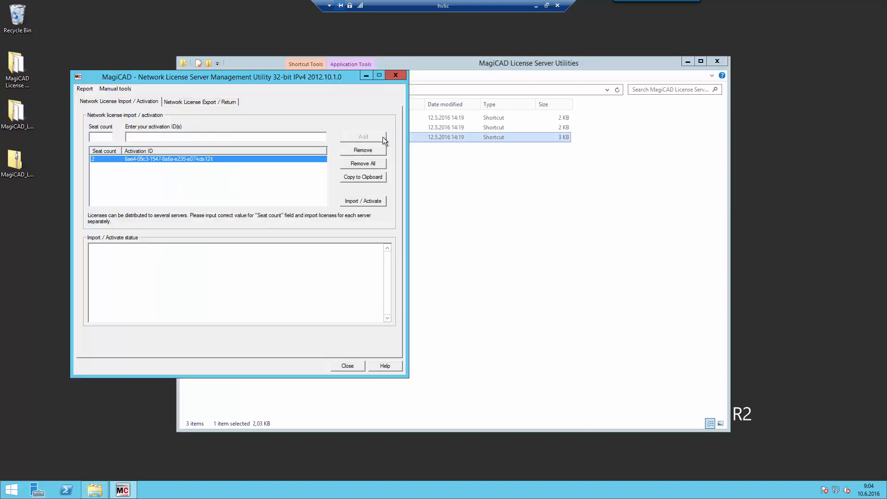
click(86, 89)
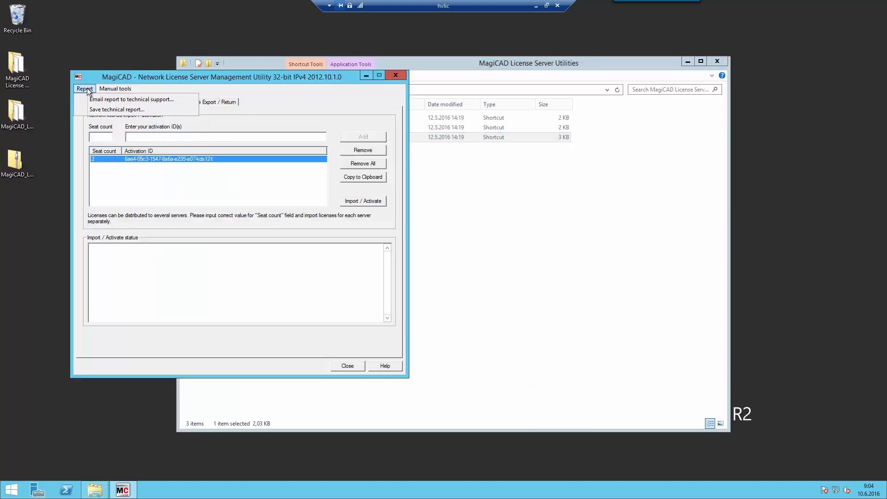